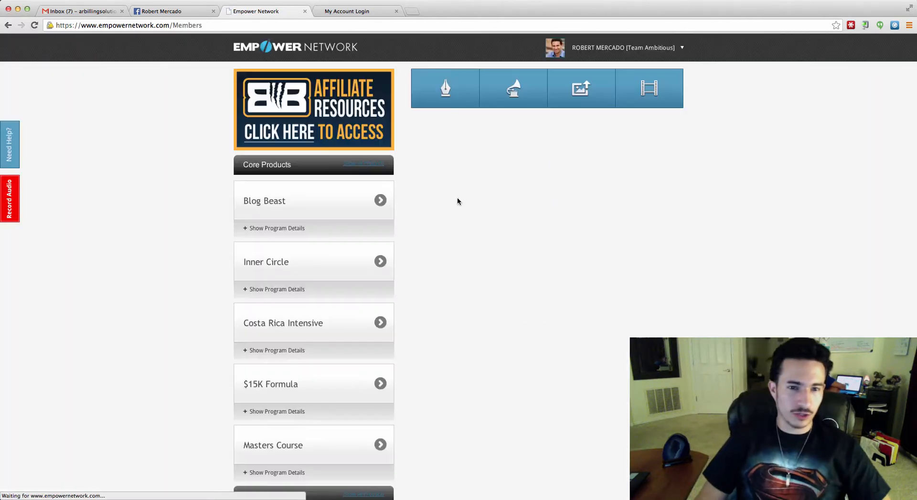
Glance at the Blog Beast affiliate resources page, close it, and scroll through the dashboard.
{"action": "left_click", "coordinate": [331, 114]}
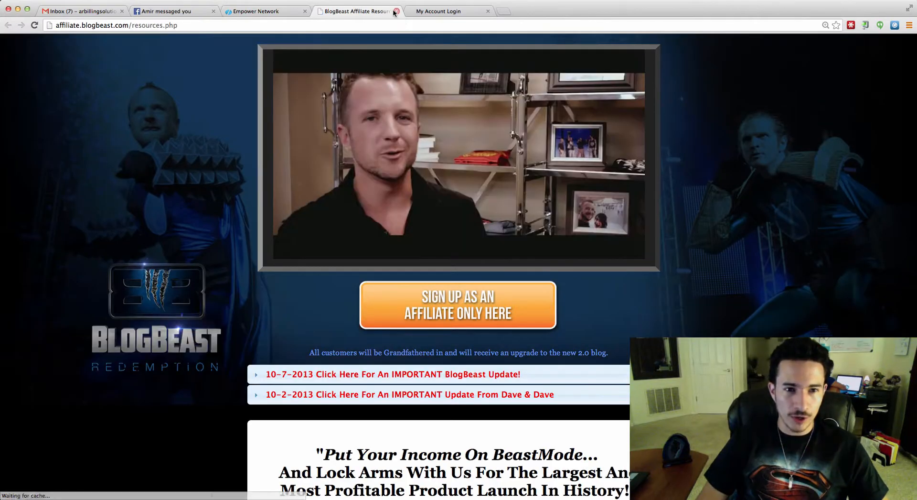
{"action": "left_click", "coordinate": [396, 11]}
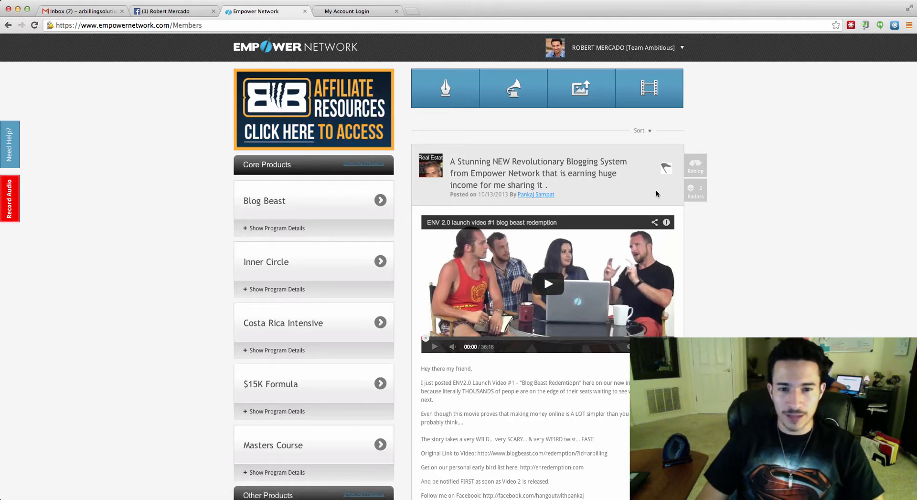
{"action": "scroll", "coordinate": [619, 279], "scroll_direction": "down", "scroll_amount": 5}
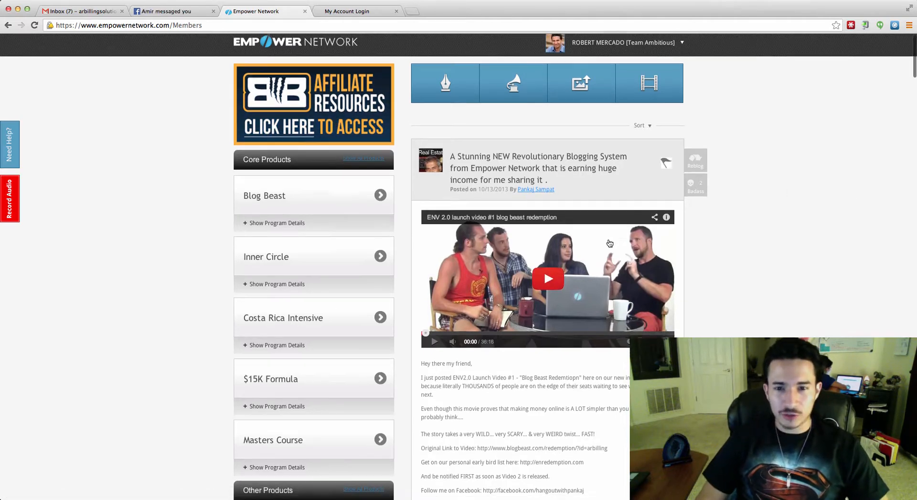
{"action": "scroll", "coordinate": [618, 279], "scroll_direction": "down", "scroll_amount": 20}
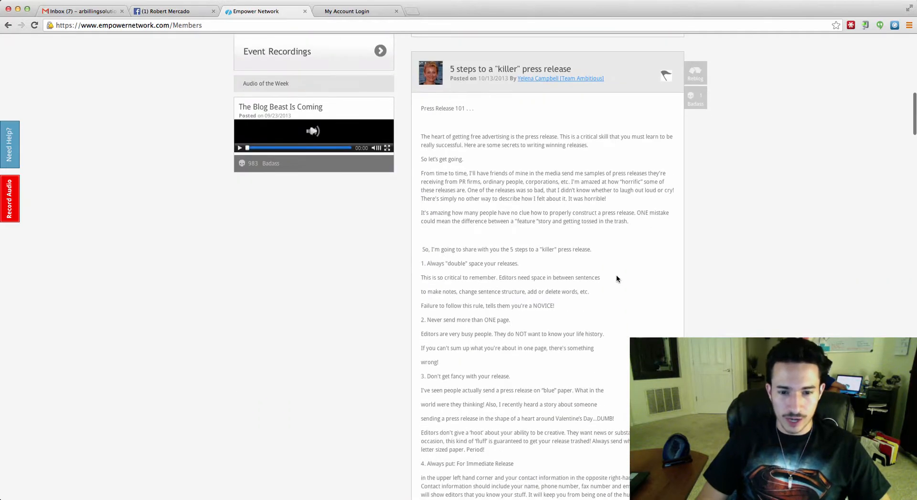
{"action": "scroll", "coordinate": [616, 276], "scroll_direction": "down", "scroll_amount": 15}
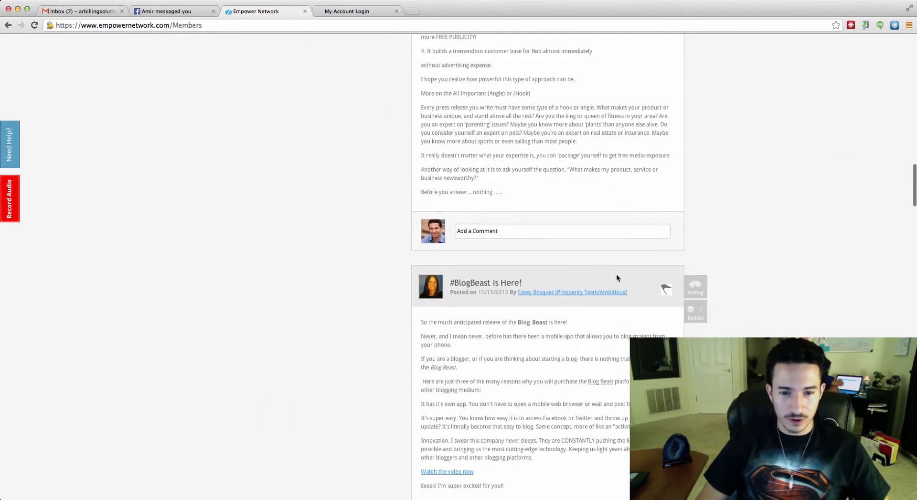
{"action": "scroll", "coordinate": [616, 277], "scroll_direction": "down", "scroll_amount": 12}
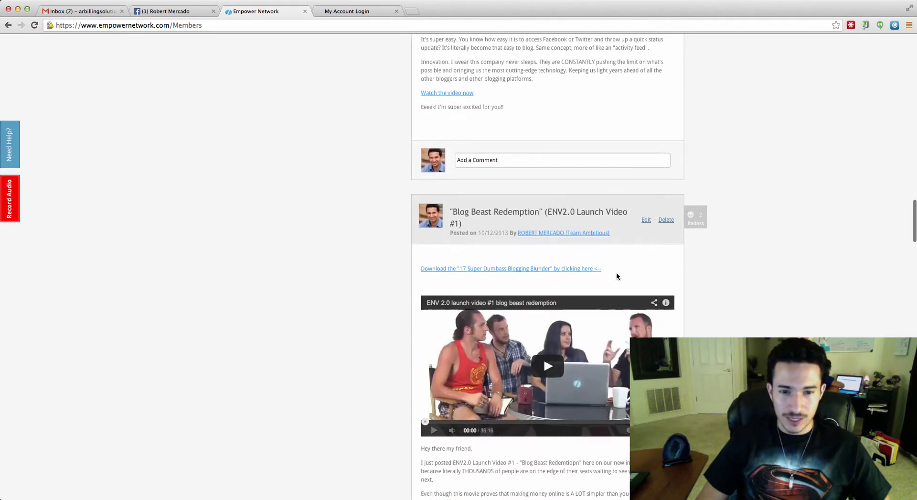
{"action": "scroll", "coordinate": [698, 214], "scroll_direction": "up", "scroll_amount": 11}
{"action": "scroll", "coordinate": [697, 214], "scroll_direction": "up", "scroll_amount": 4}
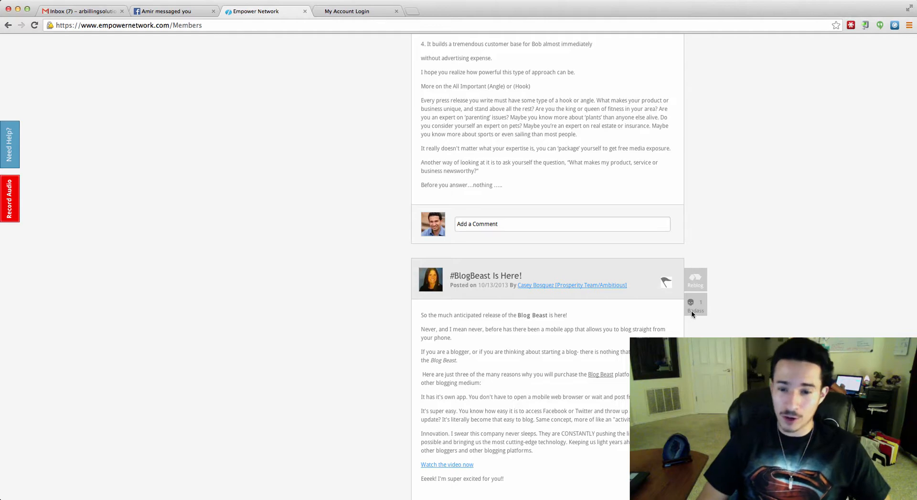
{"action": "scroll", "coordinate": [706, 273], "scroll_direction": "up", "scroll_amount": 15}
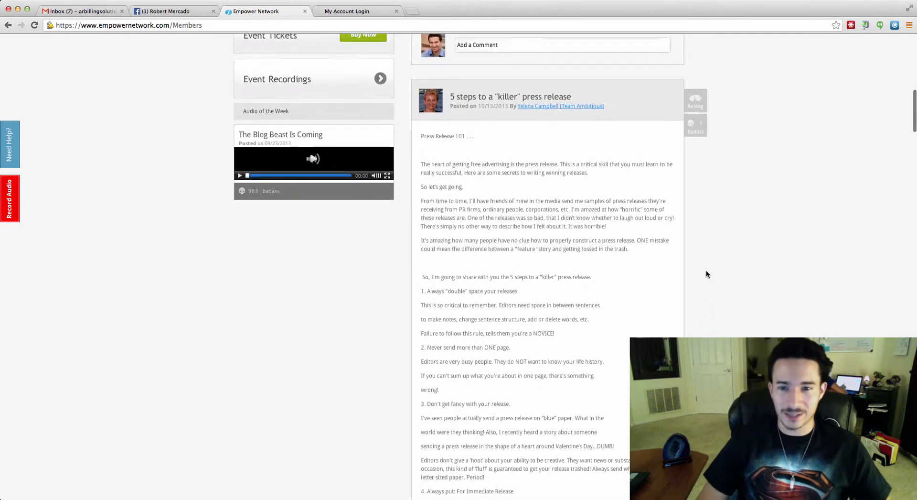
{"action": "scroll", "coordinate": [706, 270], "scroll_direction": "up", "scroll_amount": 10}
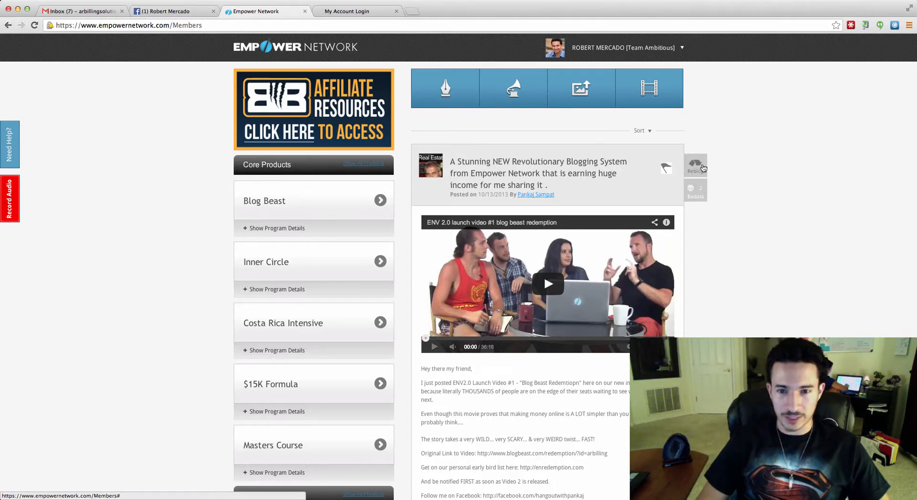
Go to View/Edit My Blog from the account menu and scroll through its posts.
{"action": "left_click", "coordinate": [682, 47]}
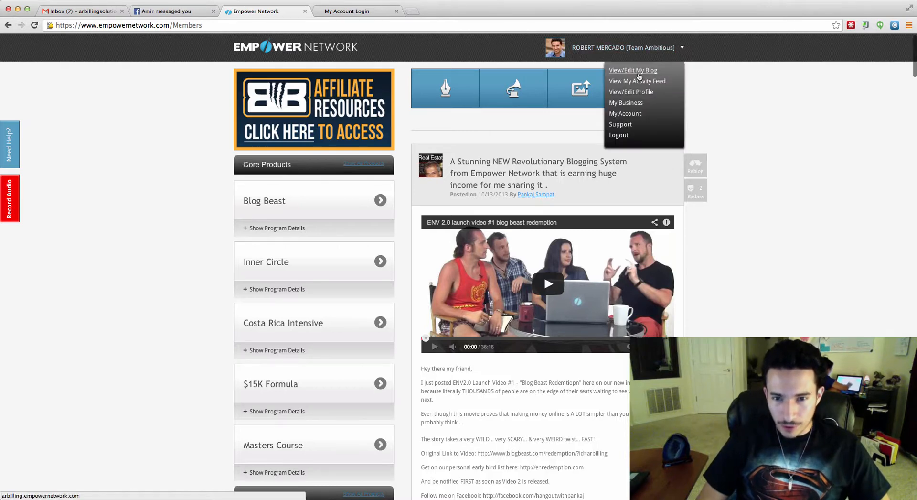
{"action": "left_click", "coordinate": [638, 71]}
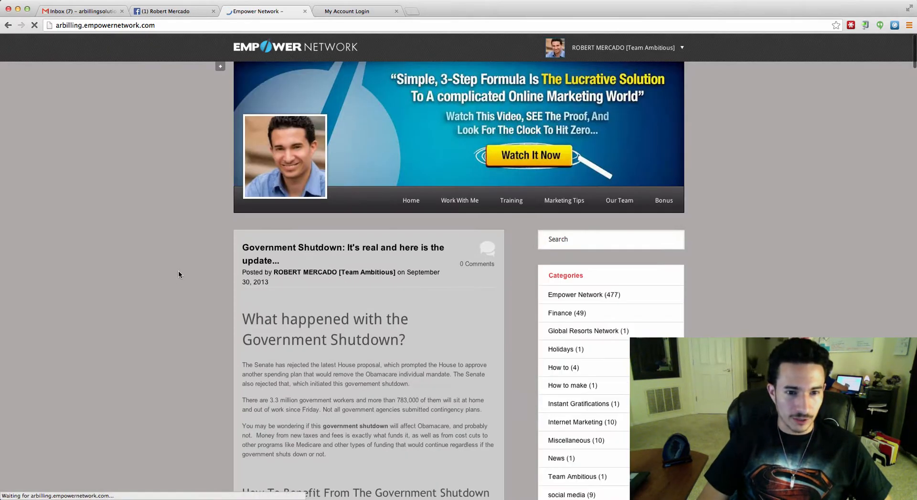
{"action": "scroll", "coordinate": [209, 262], "scroll_direction": "down", "scroll_amount": 6}
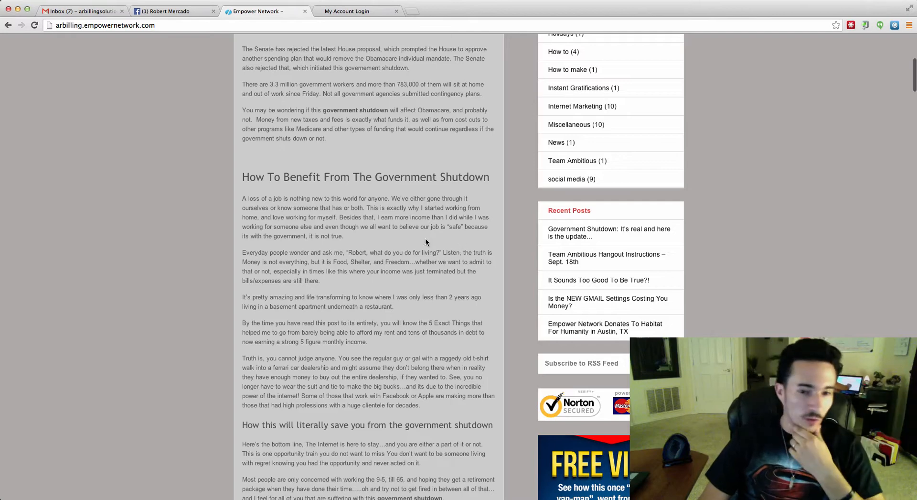
{"action": "scroll", "coordinate": [234, 246], "scroll_direction": "up", "scroll_amount": 6}
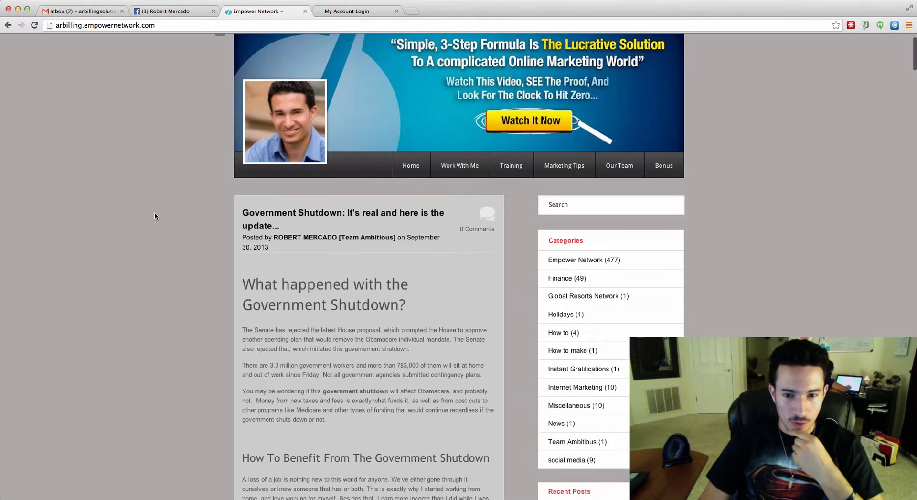
{"action": "scroll", "coordinate": [143, 162], "scroll_direction": "up", "scroll_amount": 1}
{"action": "scroll", "coordinate": [143, 253], "scroll_direction": "down", "scroll_amount": 2}
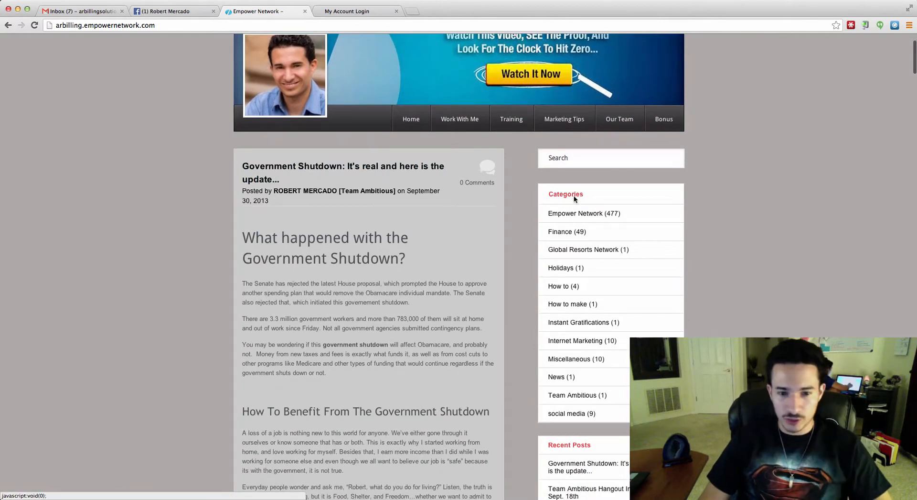
{"action": "scroll", "coordinate": [571, 215], "scroll_direction": "down", "scroll_amount": 5}
{"action": "scroll", "coordinate": [574, 235], "scroll_direction": "down", "scroll_amount": 7}
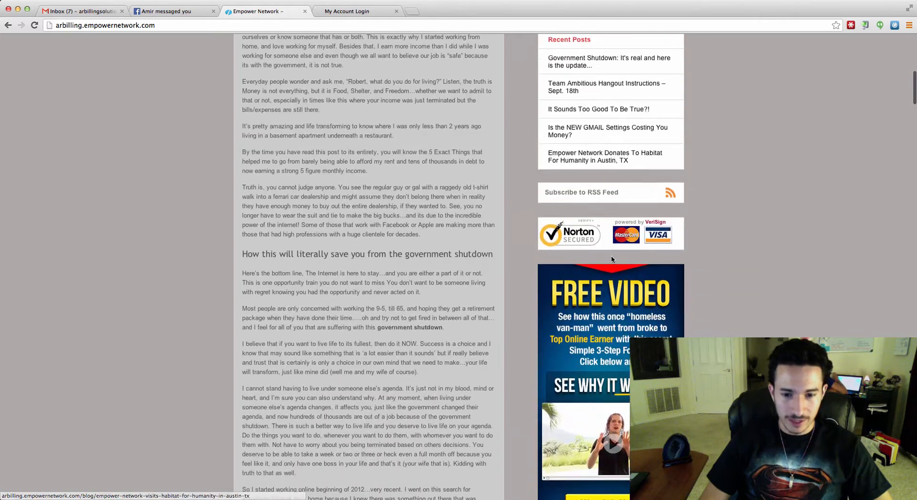
{"action": "scroll", "coordinate": [648, 144], "scroll_direction": "up", "scroll_amount": 15}
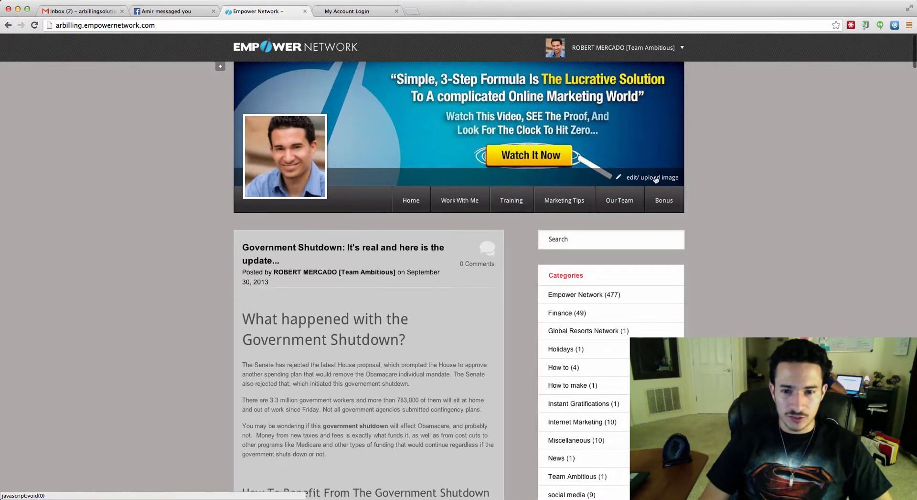
{"action": "left_click", "coordinate": [656, 179]}
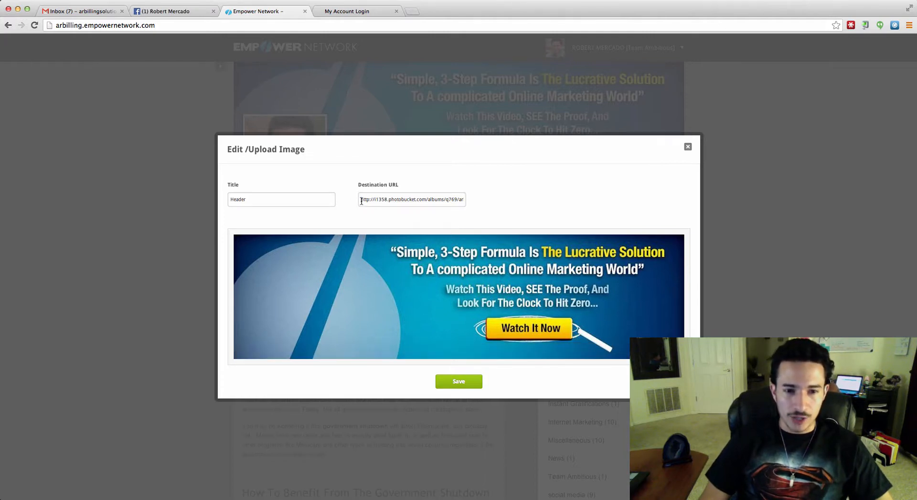
{"action": "left_click_drag", "start_coordinate": [362, 201], "coordinate": [421, 202]}
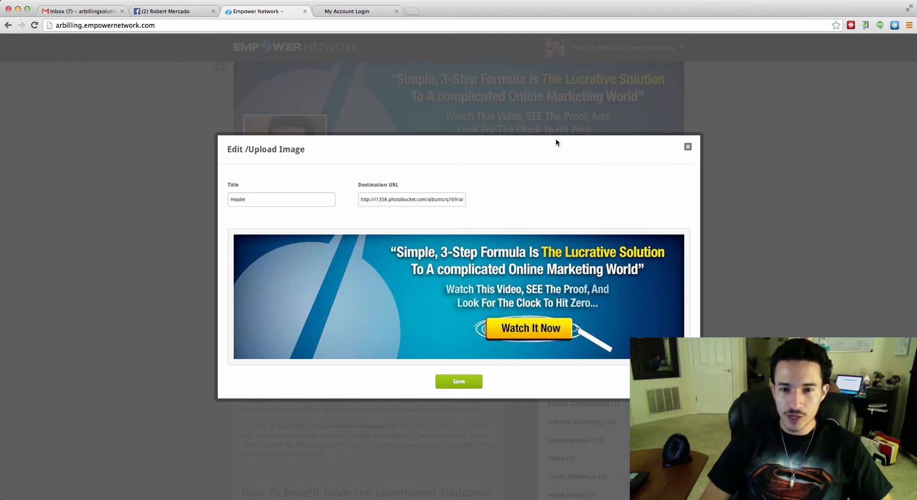
{"action": "left_click", "coordinate": [687, 147]}
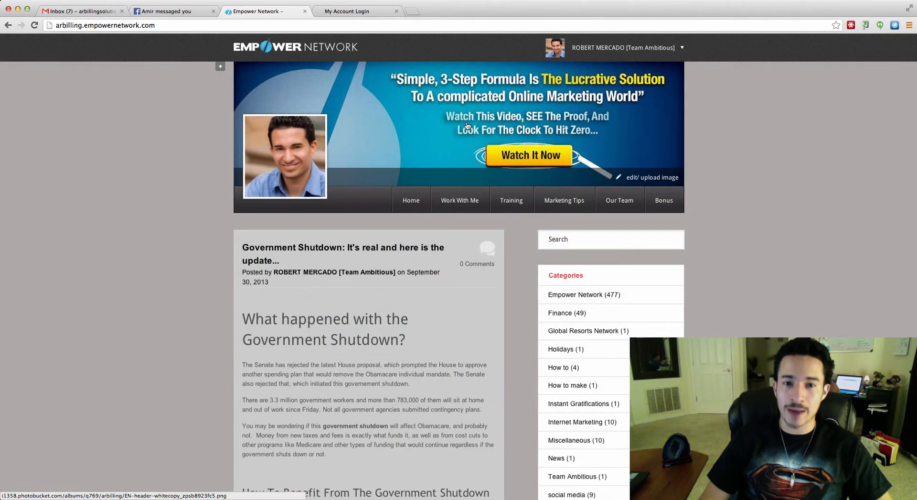
{"action": "scroll", "coordinate": [721, 236], "scroll_direction": "down", "scroll_amount": 7}
{"action": "scroll", "coordinate": [724, 236], "scroll_direction": "down", "scroll_amount": 7}
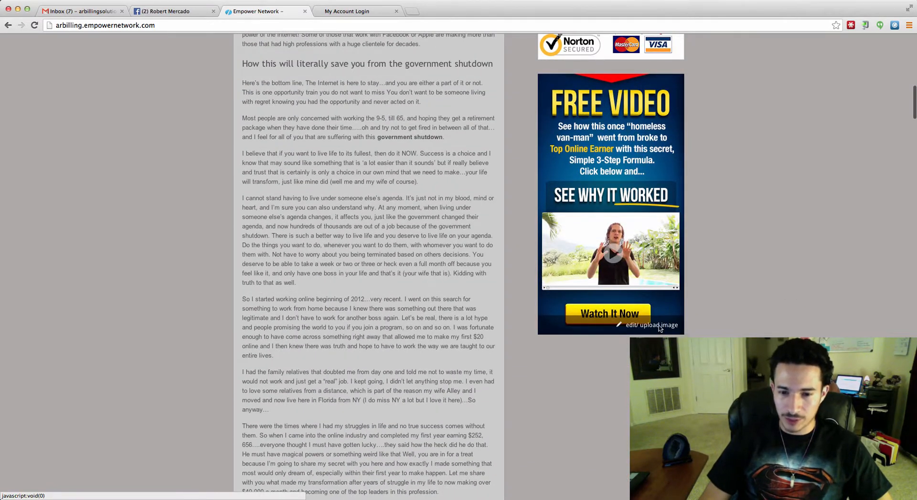
{"action": "left_click", "coordinate": [673, 329]}
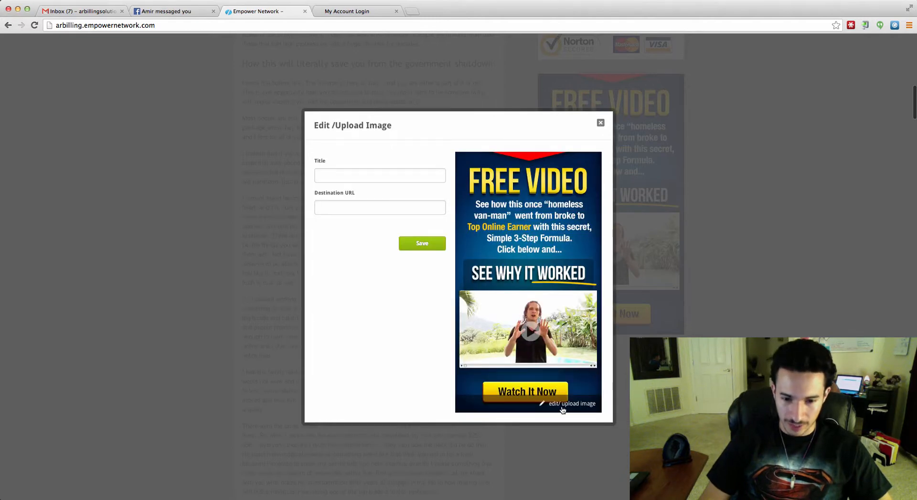
{"action": "left_click", "coordinate": [601, 123]}
{"action": "scroll", "coordinate": [753, 253], "scroll_direction": "down", "scroll_amount": 20}
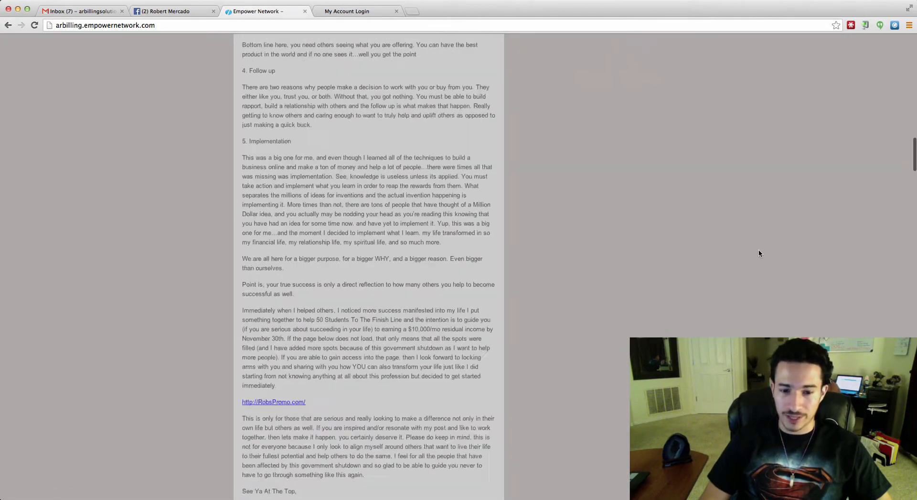
{"action": "scroll", "coordinate": [757, 253], "scroll_direction": "down", "scroll_amount": 10}
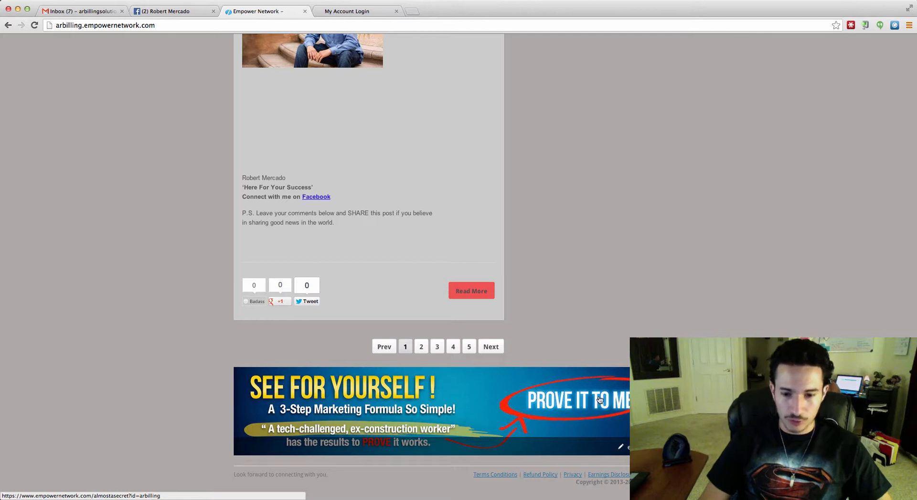
{"action": "left_click_drag", "start_coordinate": [226, 476], "coordinate": [316, 476]}
{"action": "left_click", "coordinate": [300, 475]}
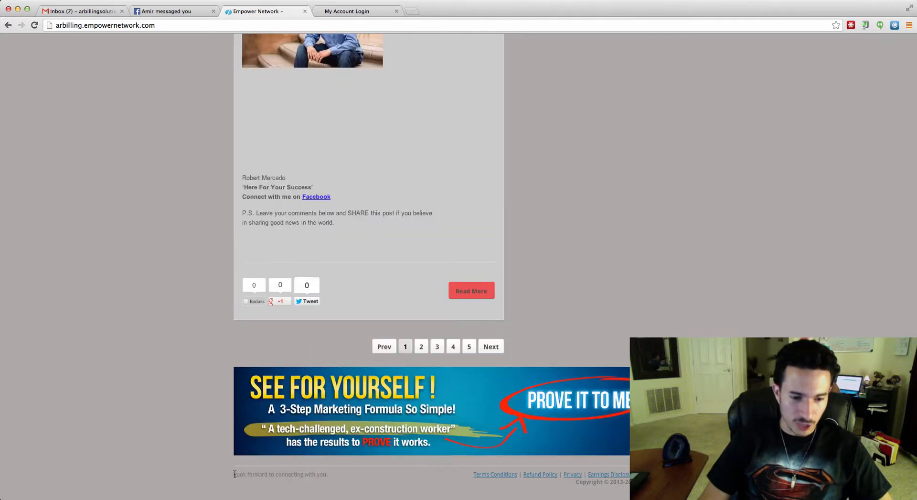
{"action": "left_click_drag", "start_coordinate": [232, 475], "coordinate": [282, 475]}
{"action": "left_click", "coordinate": [274, 477]}
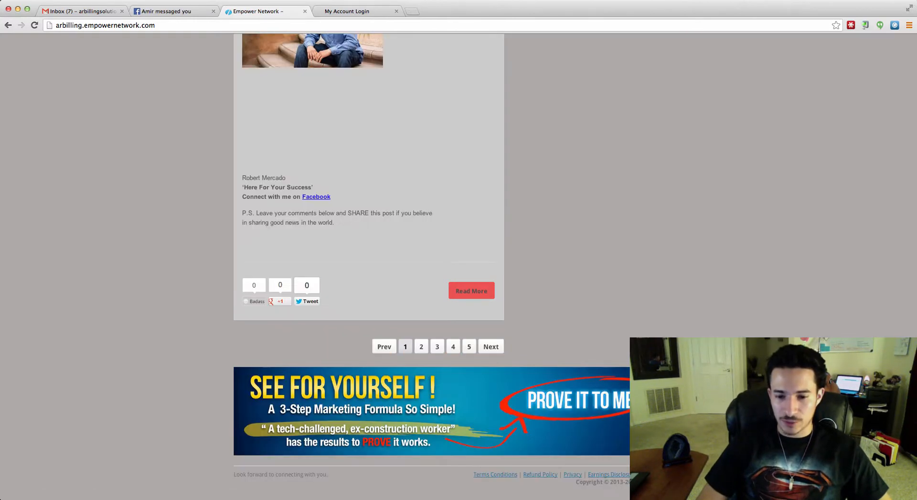
{"action": "scroll", "coordinate": [586, 383], "scroll_direction": "up", "scroll_amount": 20}
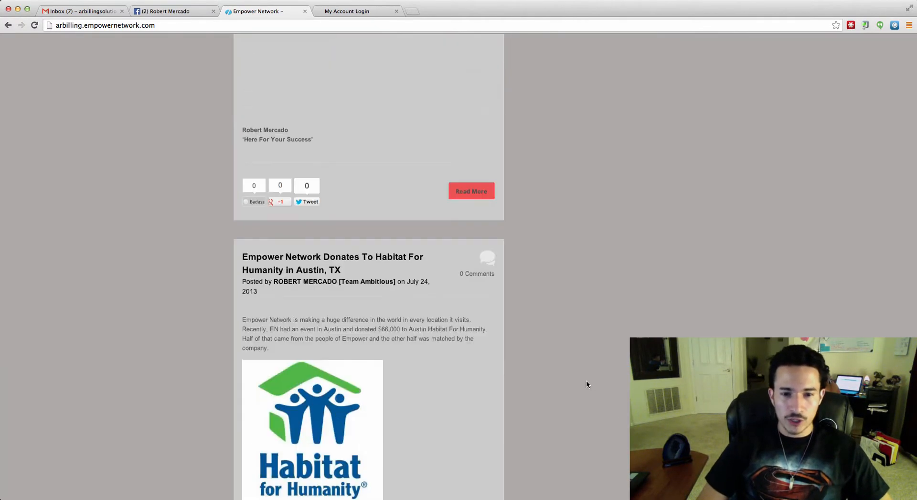
{"action": "scroll", "coordinate": [587, 383], "scroll_direction": "up", "scroll_amount": 20}
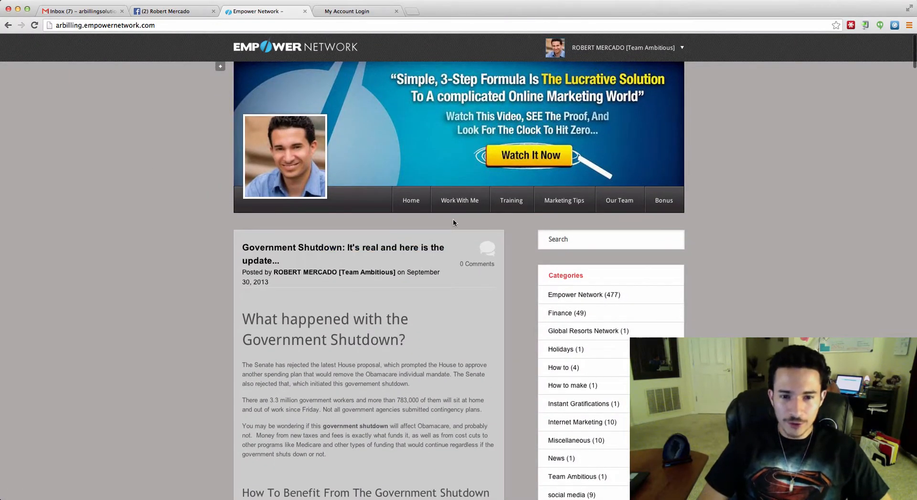
{"action": "left_click", "coordinate": [220, 68]}
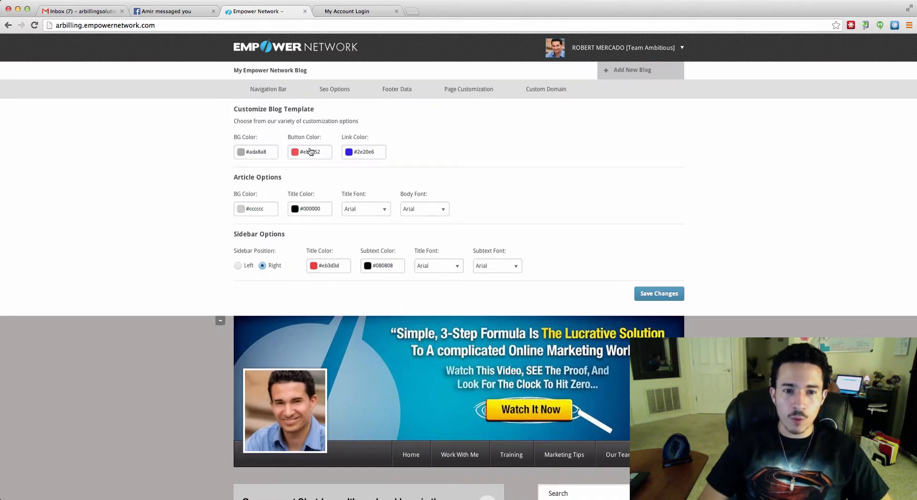
{"action": "scroll", "coordinate": [598, 195], "scroll_direction": "down", "scroll_amount": 4}
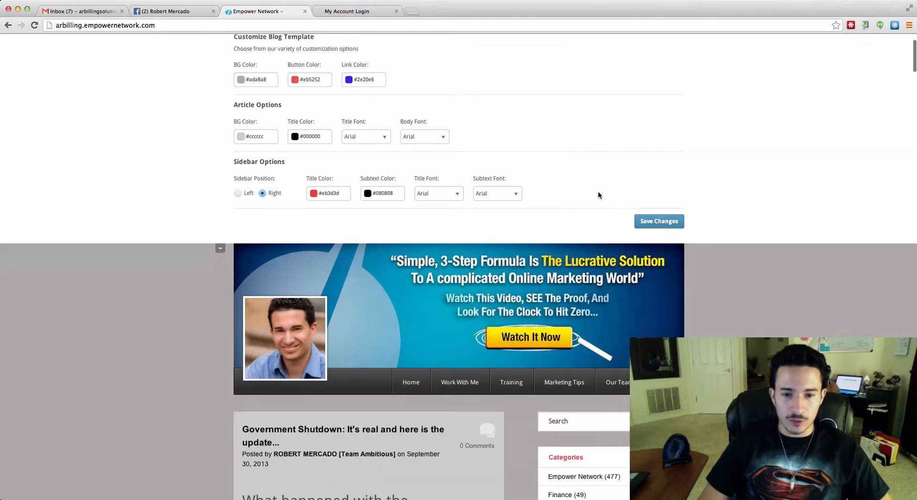
{"action": "scroll", "coordinate": [478, 187], "scroll_direction": "up", "scroll_amount": 4}
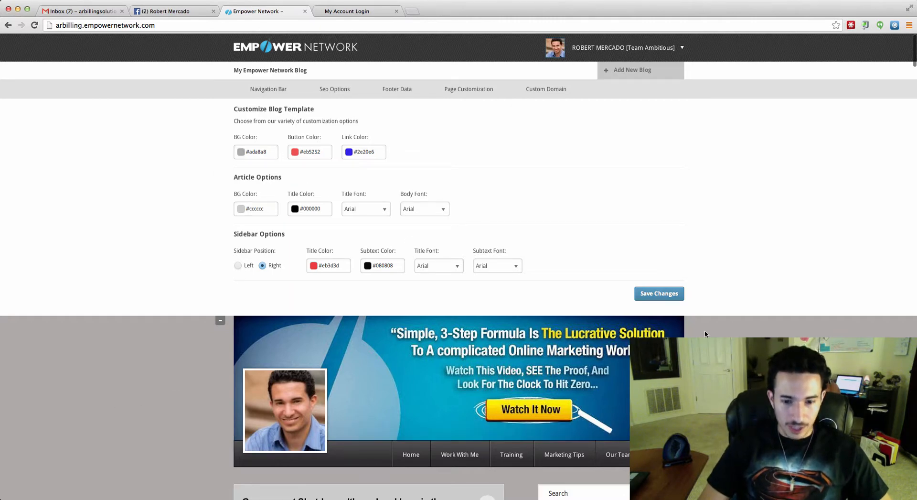
{"action": "scroll", "coordinate": [705, 332], "scroll_direction": "down", "scroll_amount": 5}
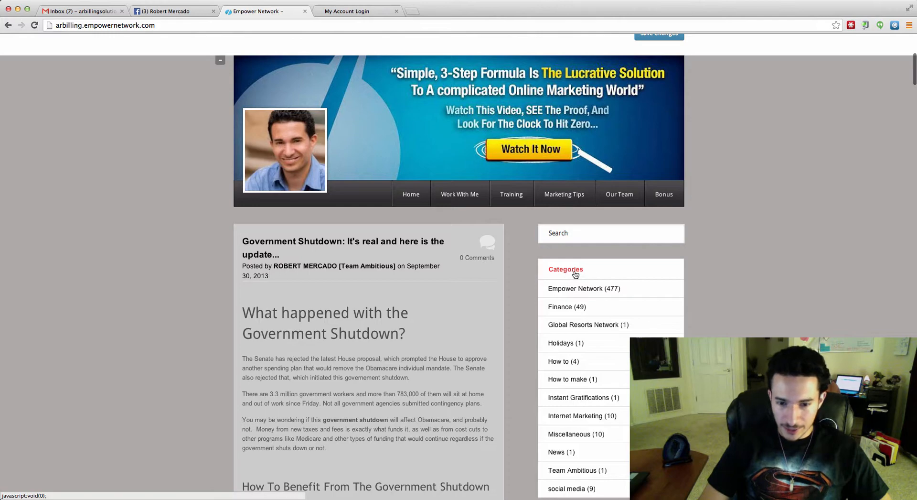
{"action": "scroll", "coordinate": [576, 274], "scroll_direction": "up", "scroll_amount": 5}
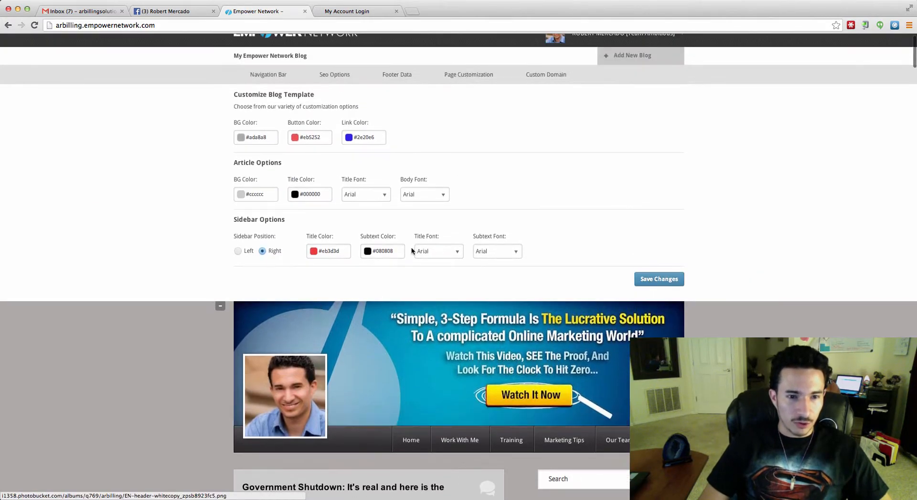
{"action": "scroll", "coordinate": [187, 302], "scroll_direction": "down", "scroll_amount": 20}
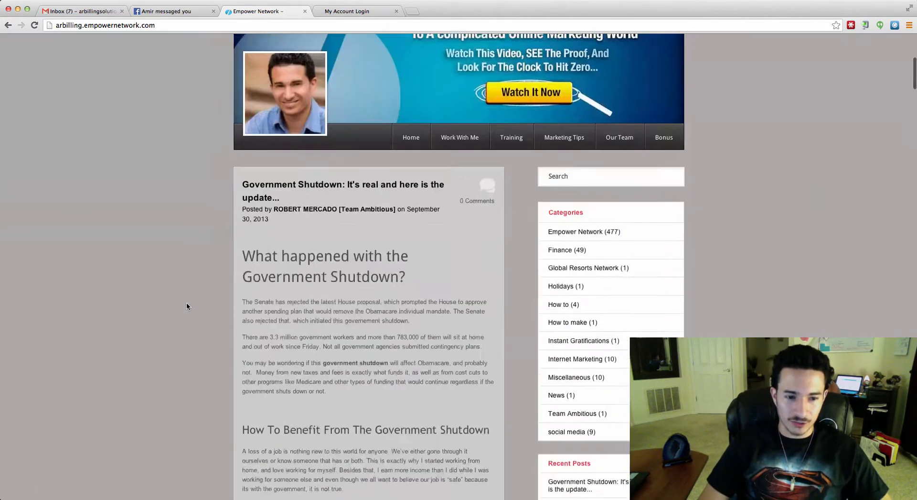
{"action": "scroll", "coordinate": [206, 290], "scroll_direction": "down", "scroll_amount": 14}
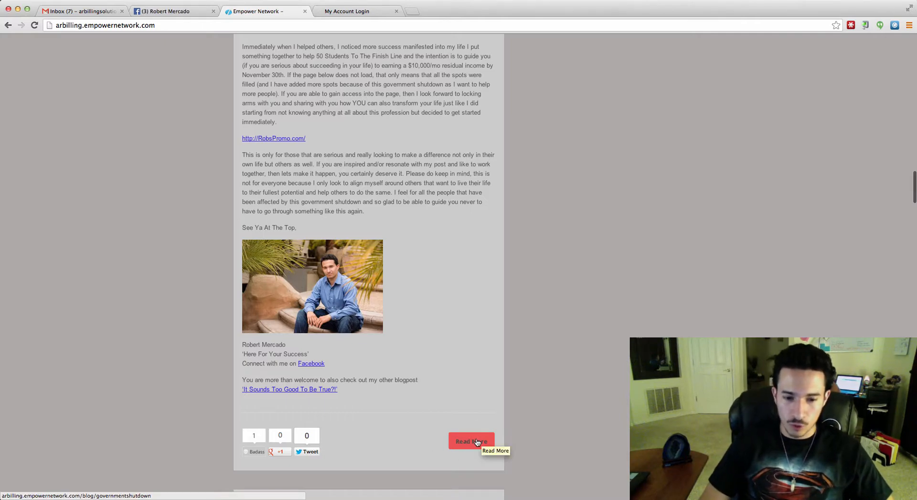
{"action": "scroll", "coordinate": [473, 434], "scroll_direction": "up", "scroll_amount": 20}
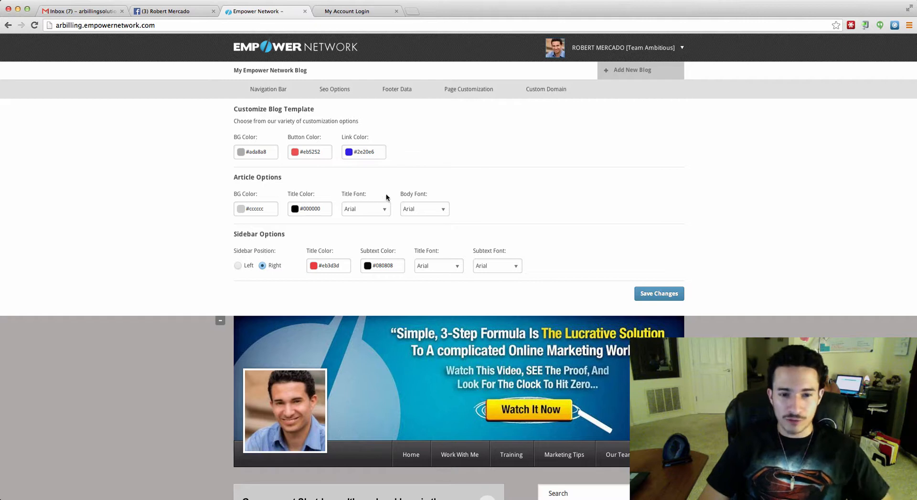
Save the blog template with Sidebar Position Left and check the preview.
{"action": "left_click", "coordinate": [237, 265]}
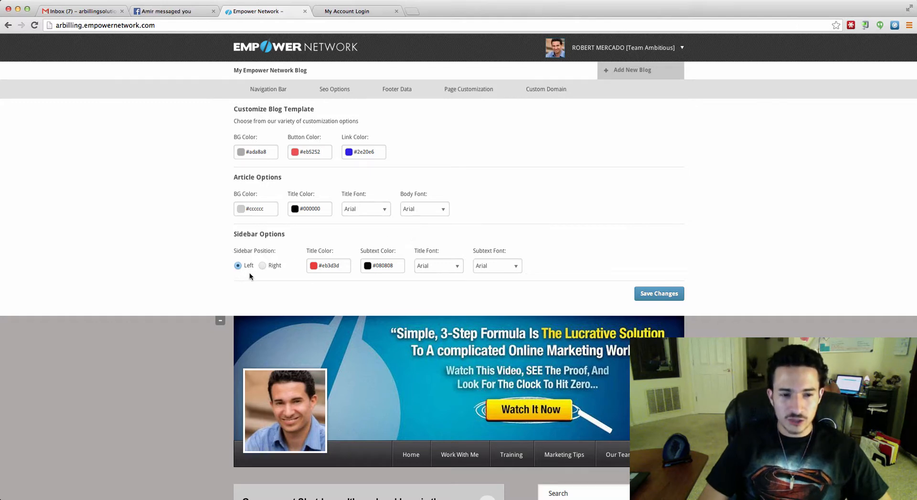
{"action": "left_click", "coordinate": [659, 293]}
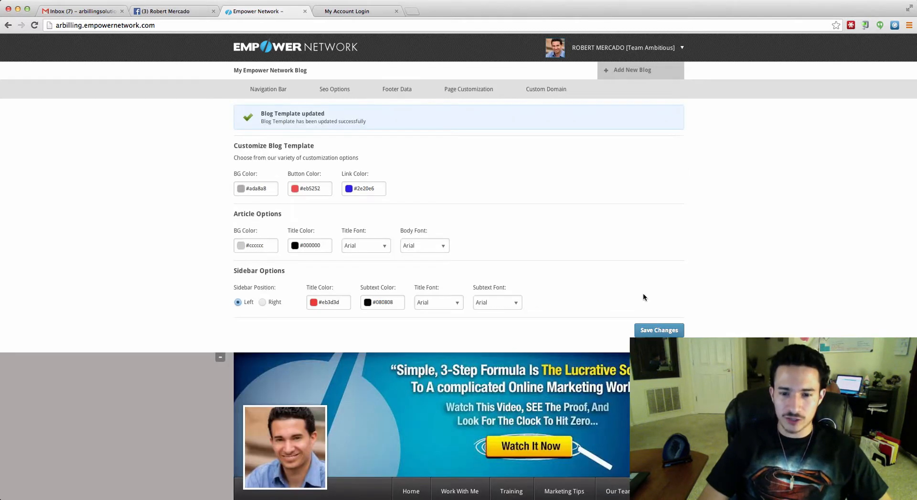
{"action": "scroll", "coordinate": [557, 293], "scroll_direction": "down", "scroll_amount": 7}
{"action": "scroll", "coordinate": [308, 287], "scroll_direction": "down", "scroll_amount": 10}
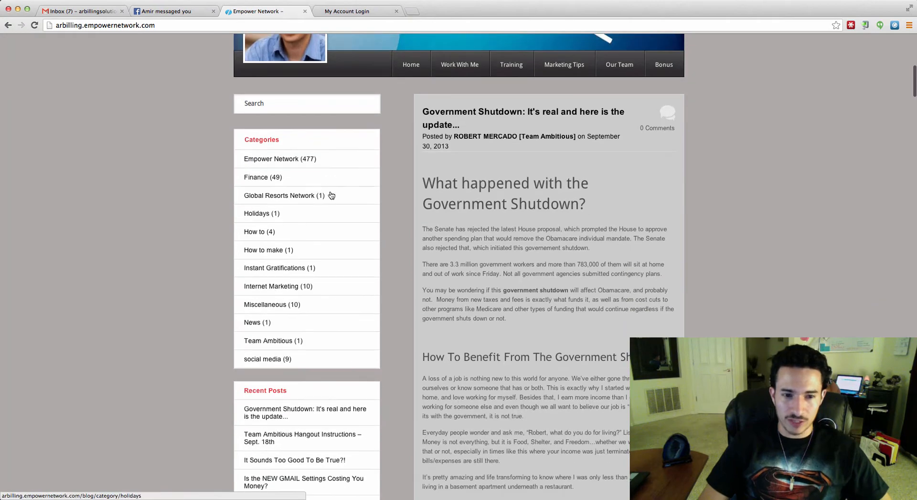
{"action": "scroll", "coordinate": [331, 210], "scroll_direction": "up", "scroll_amount": 15}
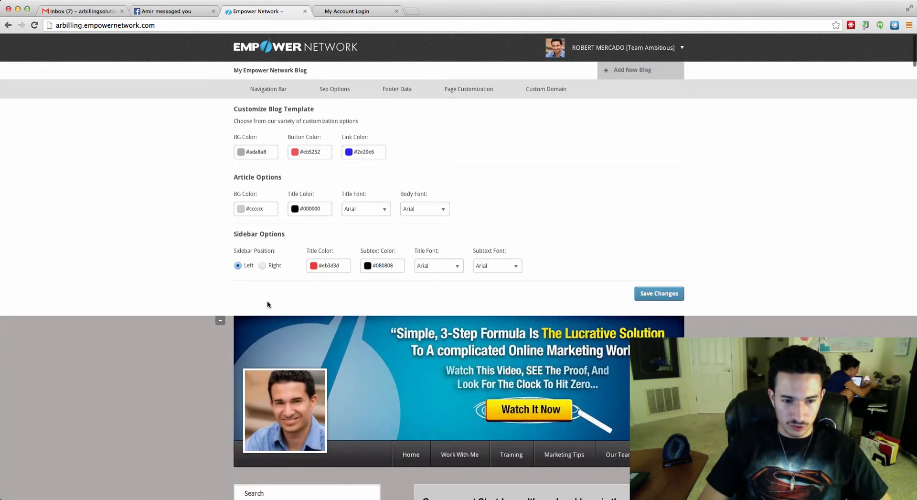
Switch Sidebar Position back to Right and save the template again.
{"action": "left_click", "coordinate": [269, 266]}
{"action": "left_click", "coordinate": [660, 294]}
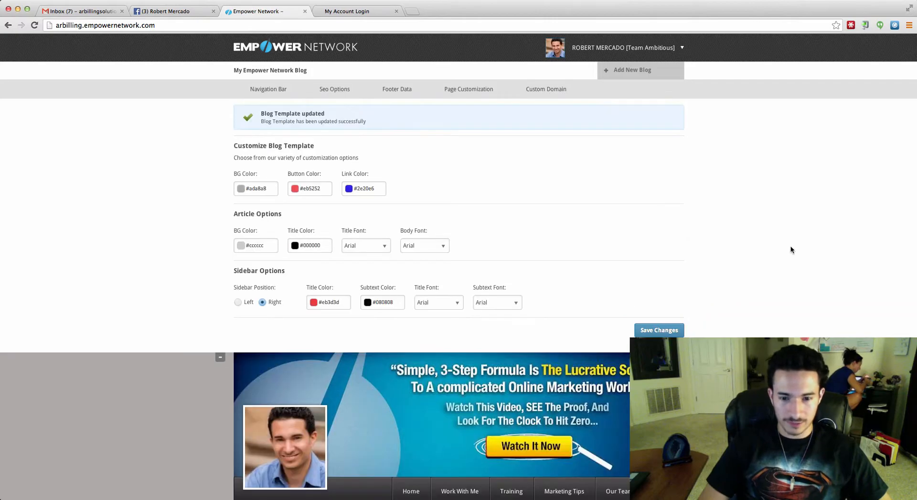
{"action": "scroll", "coordinate": [791, 249], "scroll_direction": "down", "scroll_amount": 20}
{"action": "scroll", "coordinate": [735, 260], "scroll_direction": "down", "scroll_amount": 3}
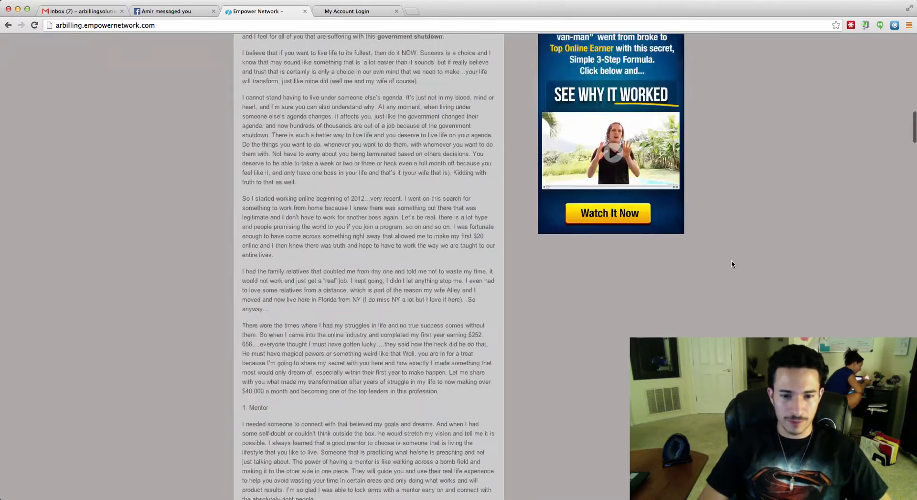
{"action": "scroll", "coordinate": [732, 260], "scroll_direction": "up", "scroll_amount": 20}
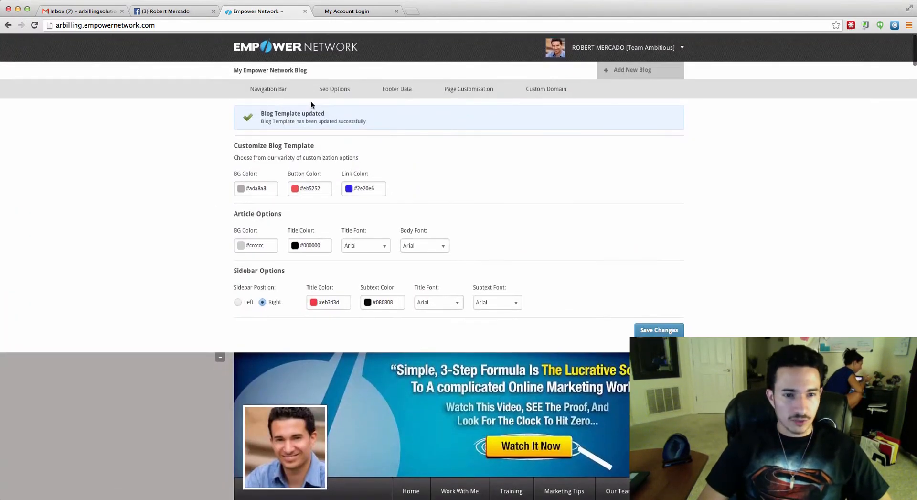
Bring up the Navigation Bar settings and scroll down to the empty Link 6.
{"action": "left_click", "coordinate": [264, 94]}
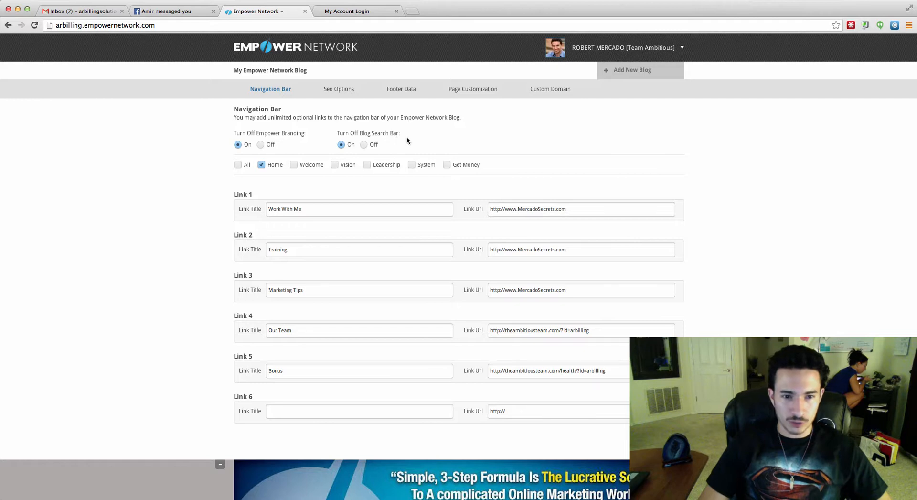
{"action": "scroll", "coordinate": [426, 159], "scroll_direction": "down", "scroll_amount": 10}
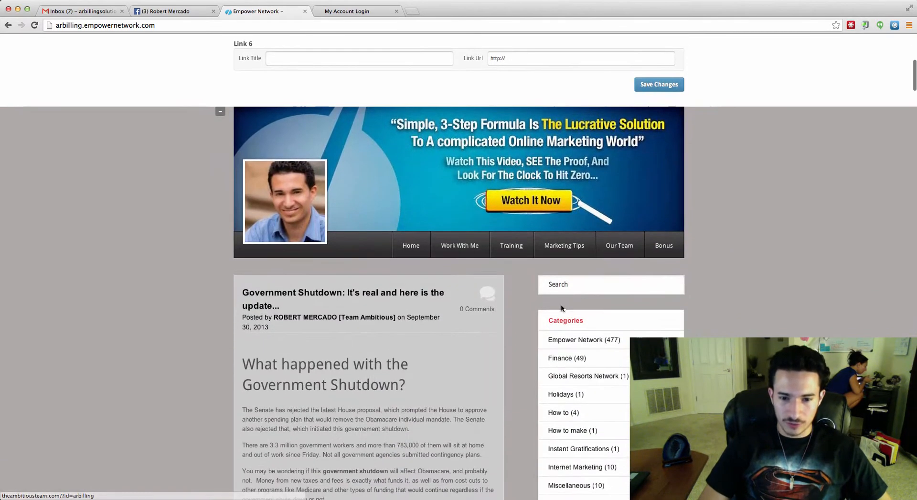
Replace test gibberish in the blog's search box with 'network marketing'.
{"action": "left_click", "coordinate": [560, 282]}
{"action": "type", "text": "sadfksdafjsdaklfjsdalfa"}
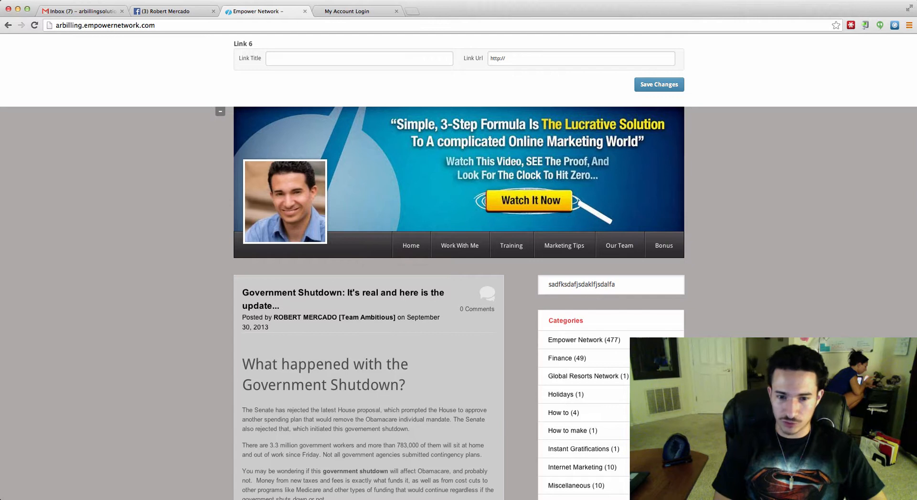
{"action": "key", "text": "super+a"}
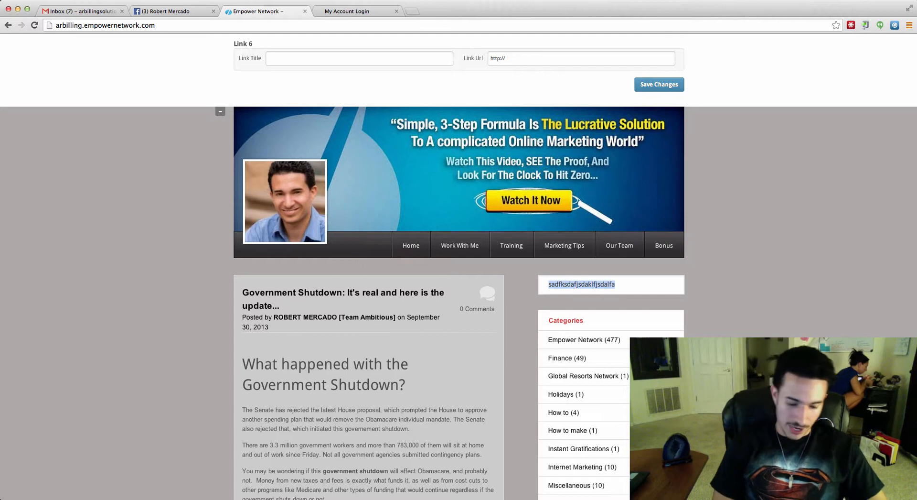
{"action": "type", "text": "ne"}
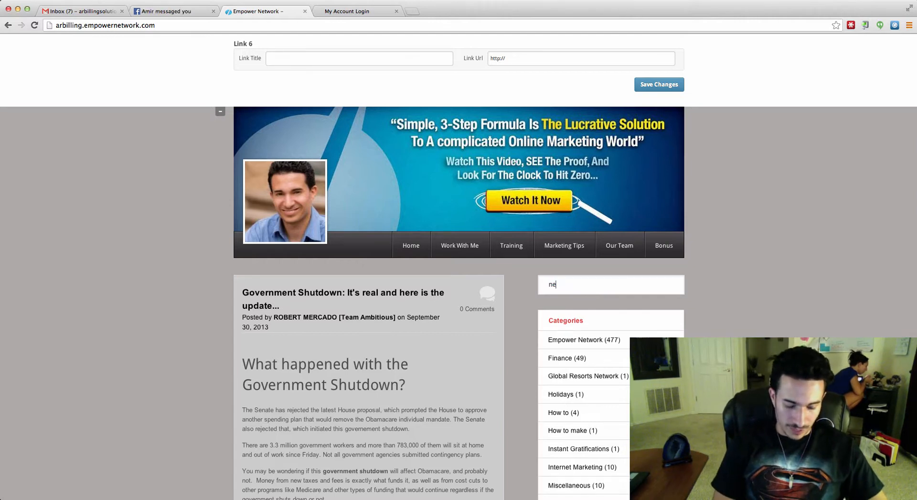
{"action": "type", "text": "twork marketi"}
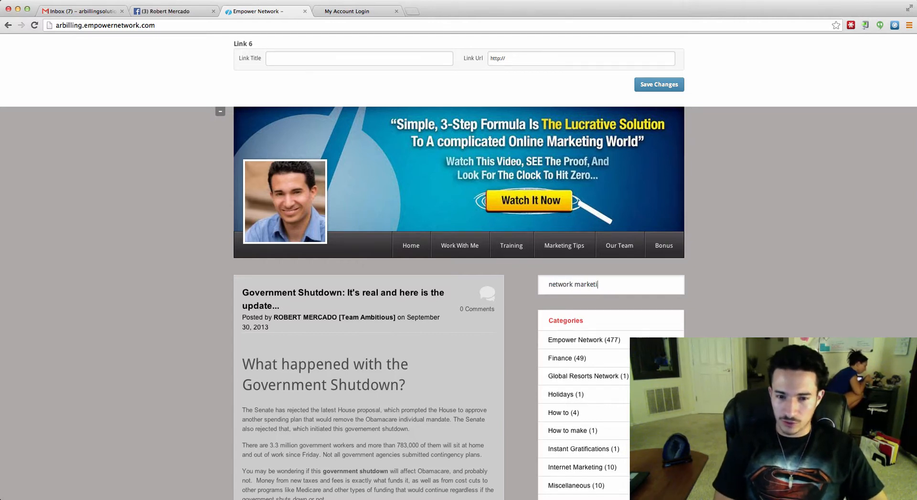
{"action": "type", "text": "ng"}
{"action": "scroll", "coordinate": [692, 270], "scroll_direction": "up", "scroll_amount": 7}
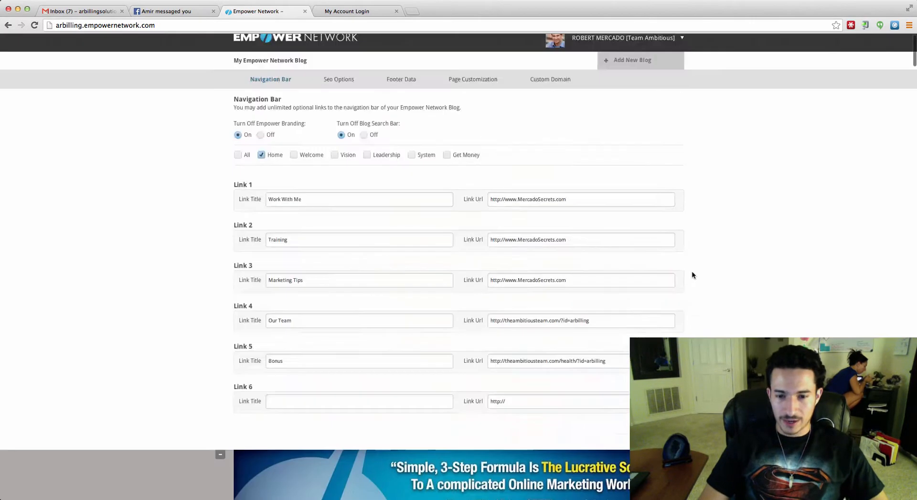
Review the existing link titles and URLs, then title Link 6 'Testing'.
{"action": "scroll", "coordinate": [691, 273], "scroll_direction": "up", "scroll_amount": 1}
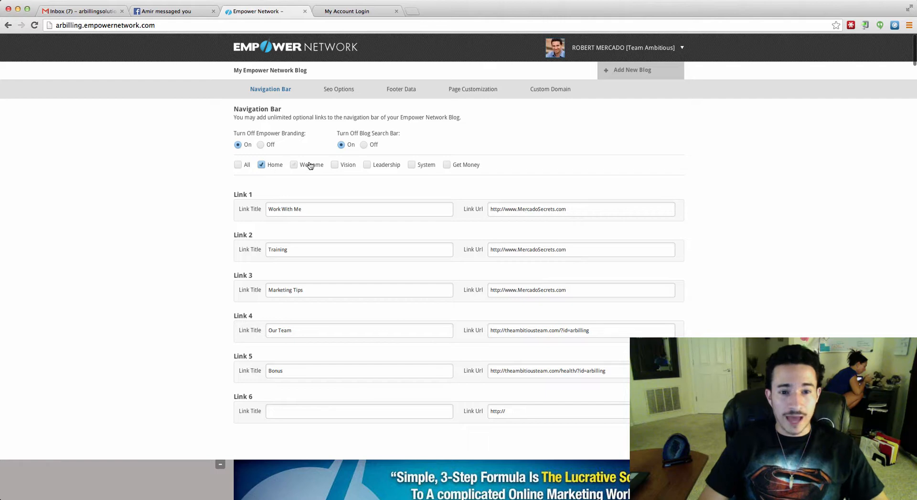
{"action": "scroll", "coordinate": [446, 175], "scroll_direction": "down", "scroll_amount": 5}
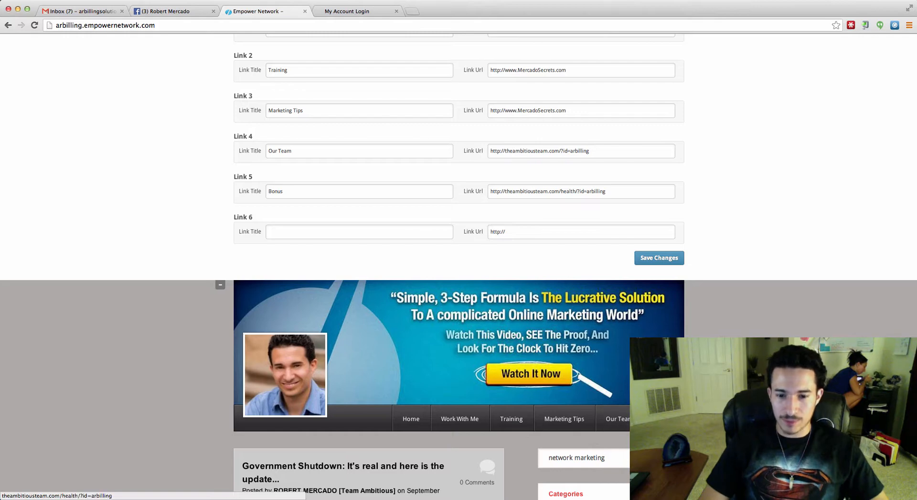
{"action": "scroll", "coordinate": [340, 302], "scroll_direction": "up", "scroll_amount": 4}
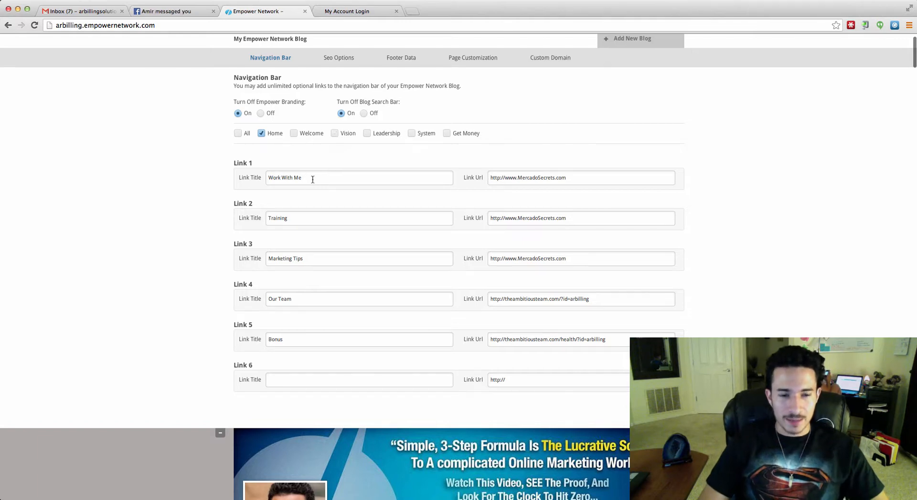
{"action": "left_click_drag", "start_coordinate": [313, 179], "coordinate": [268, 179]}
{"action": "left_click_drag", "start_coordinate": [586, 181], "coordinate": [547, 180]}
{"action": "left_click", "coordinate": [554, 182]}
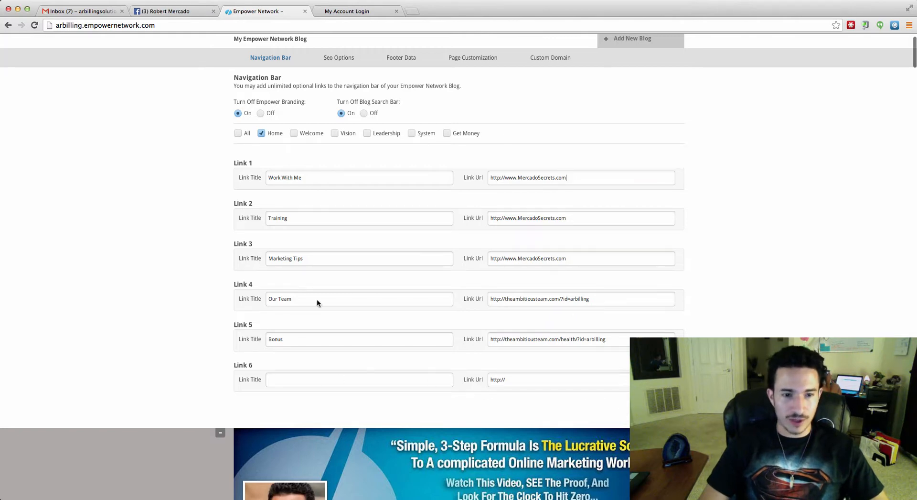
{"action": "scroll", "coordinate": [316, 299], "scroll_direction": "down", "scroll_amount": 3}
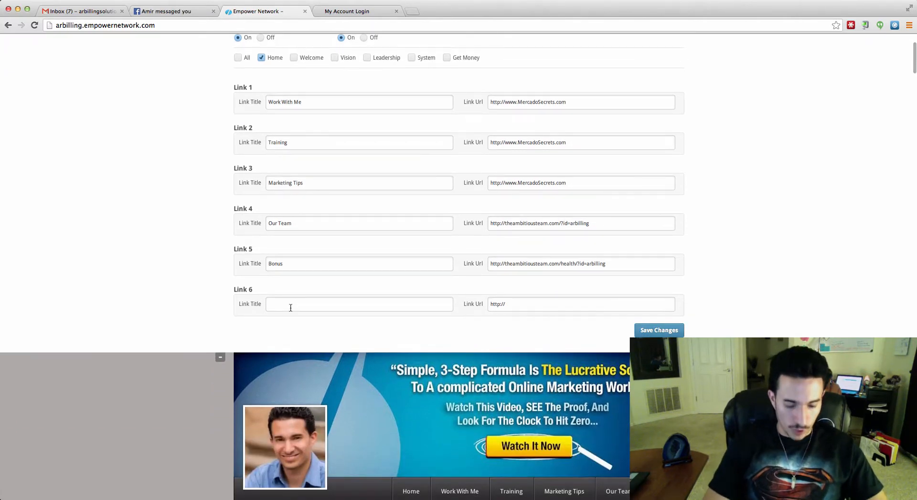
{"action": "type", "text": "Testing"}
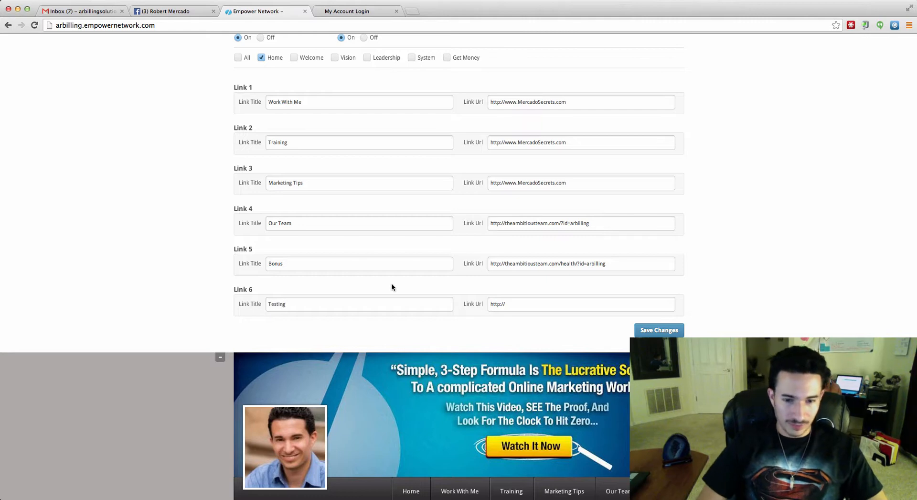
{"action": "left_click_drag", "start_coordinate": [629, 262], "coordinate": [539, 254]}
{"action": "key", "text": "super+c"}
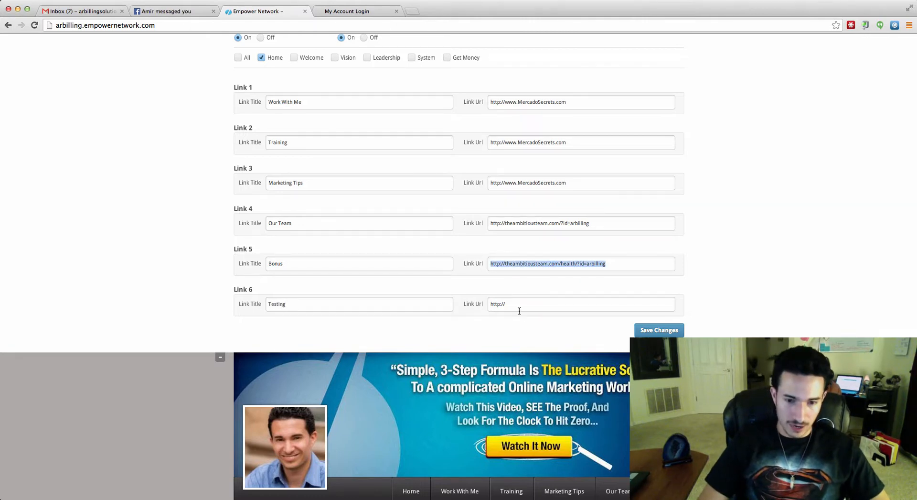
{"action": "left_click_drag", "start_coordinate": [514, 303], "coordinate": [474, 305]}
{"action": "key", "text": "super+v"}
{"action": "left_click", "coordinate": [659, 371]}
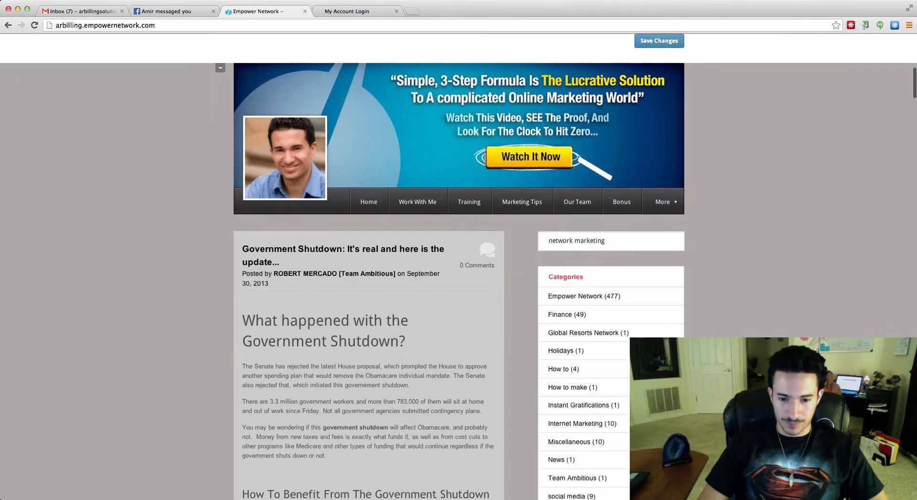
Check the blog's More dropdown, then clear Link 6's 'Testing' title and URL and save.
{"action": "scroll", "coordinate": [699, 253], "scroll_direction": "down", "scroll_amount": 7}
{"action": "mouse_move", "coordinate": [669, 201]}
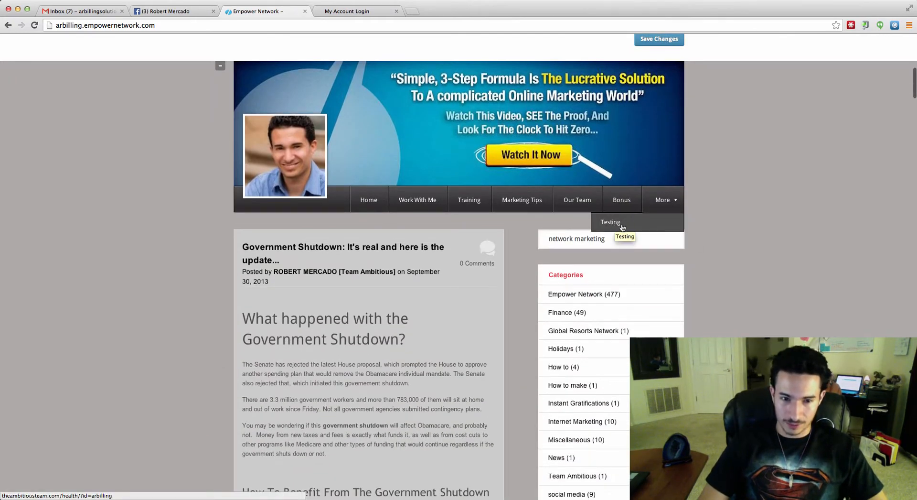
{"action": "scroll", "coordinate": [736, 232], "scroll_direction": "up", "scroll_amount": 7}
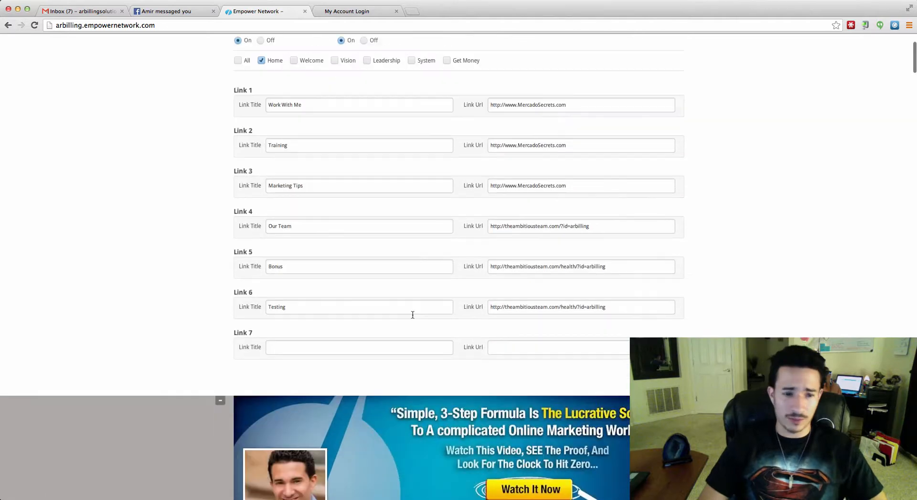
{"action": "left_click_drag", "start_coordinate": [330, 307], "coordinate": [233, 294]}
{"action": "key", "text": "BackSpace"}
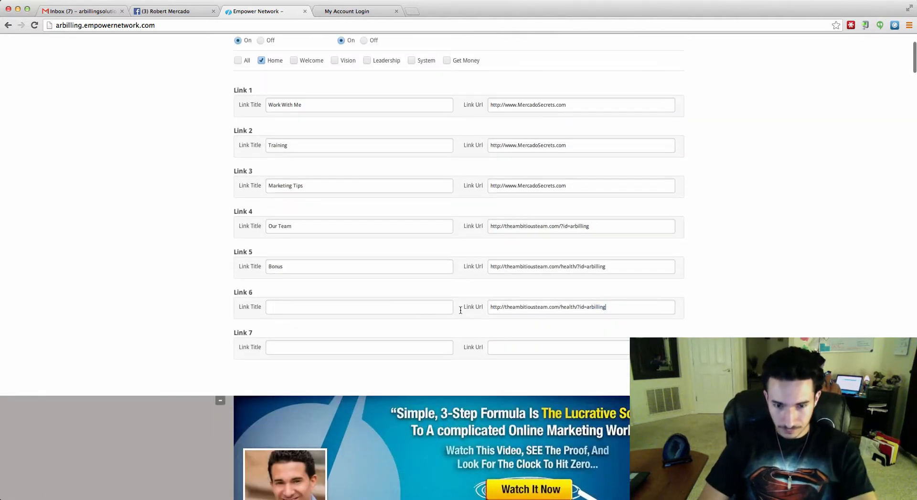
{"action": "key", "text": "ctrl+a"}
{"action": "key", "text": "BackSpace"}
{"action": "key", "text": "Return"}
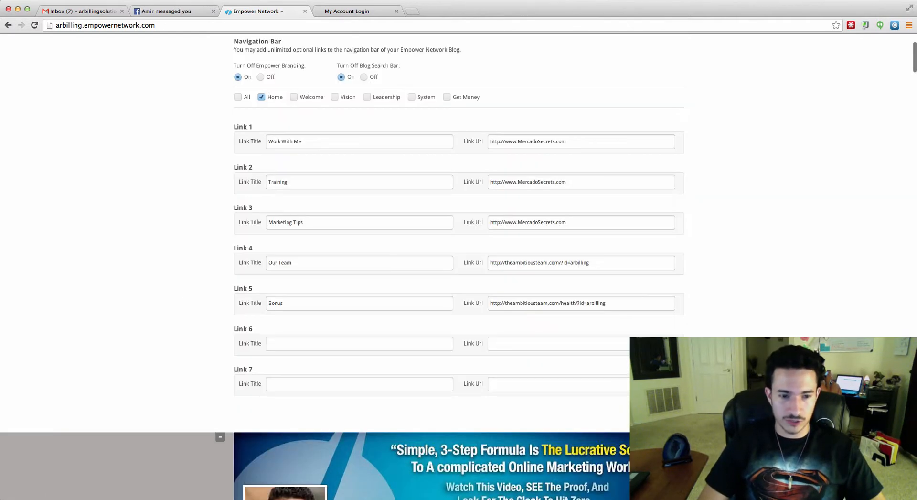
{"action": "scroll", "coordinate": [564, 306], "scroll_direction": "down", "scroll_amount": 5}
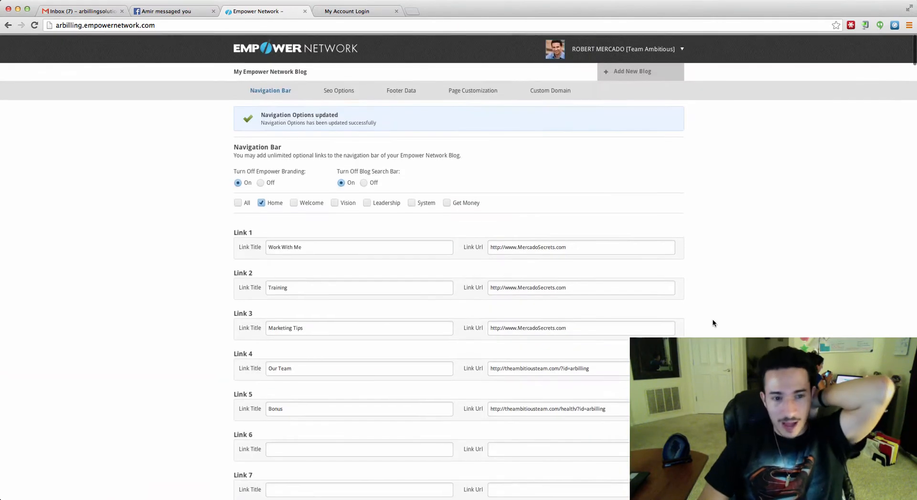
{"action": "left_click", "coordinate": [333, 91]}
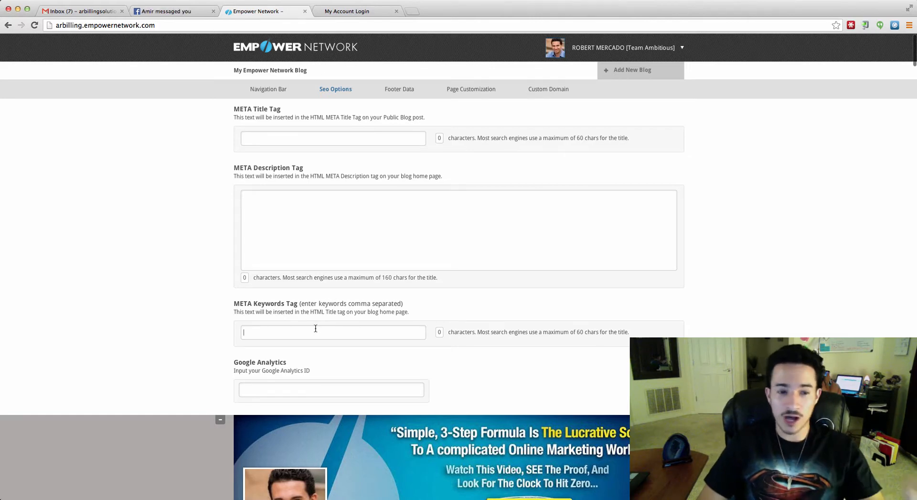
Scroll through the META title, description, keyword and Google Analytics fields, then switch to Footer Data.
{"action": "scroll", "coordinate": [315, 328], "scroll_direction": "down", "scroll_amount": 4}
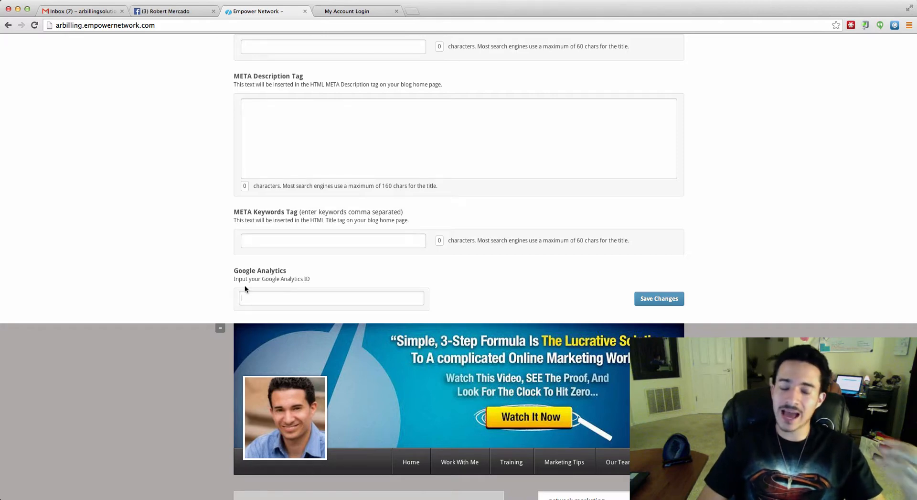
{"action": "scroll", "coordinate": [187, 320], "scroll_direction": "down", "scroll_amount": 7}
{"action": "scroll", "coordinate": [334, 268], "scroll_direction": "down", "scroll_amount": 3}
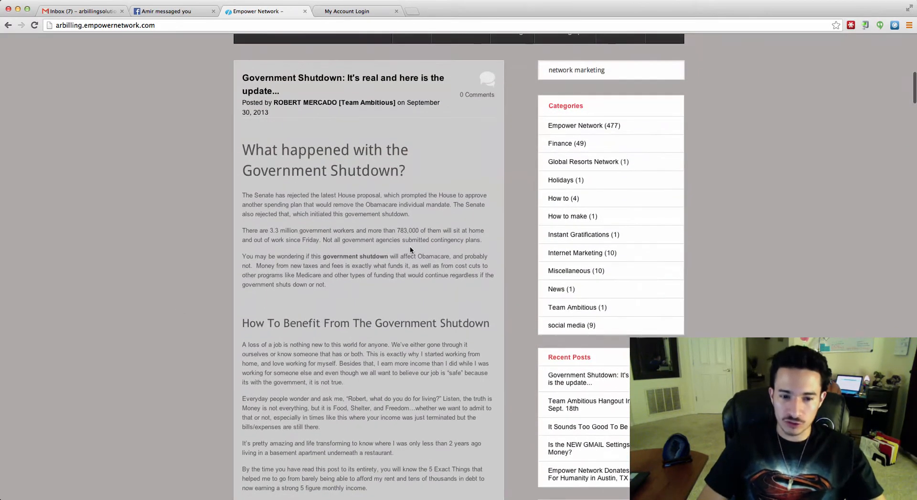
{"action": "scroll", "coordinate": [410, 246], "scroll_direction": "down", "scroll_amount": 8}
{"action": "scroll", "coordinate": [342, 220], "scroll_direction": "up", "scroll_amount": 15}
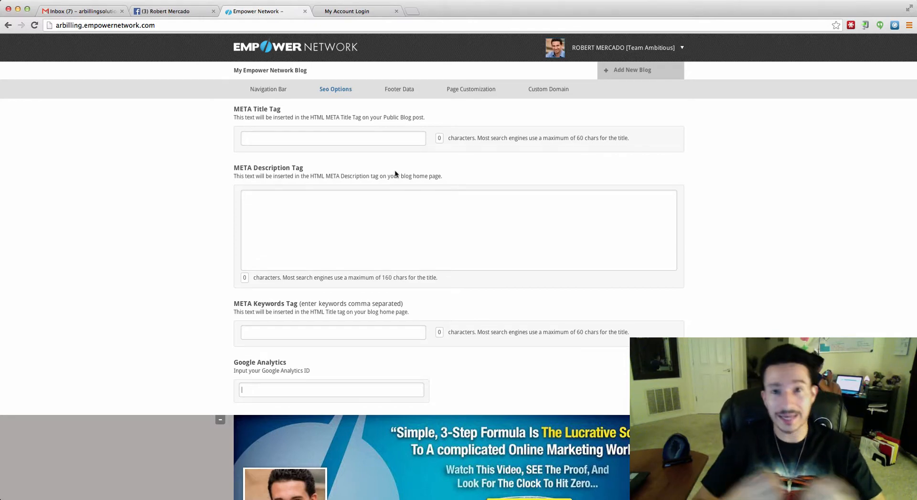
{"action": "left_click", "coordinate": [397, 90]}
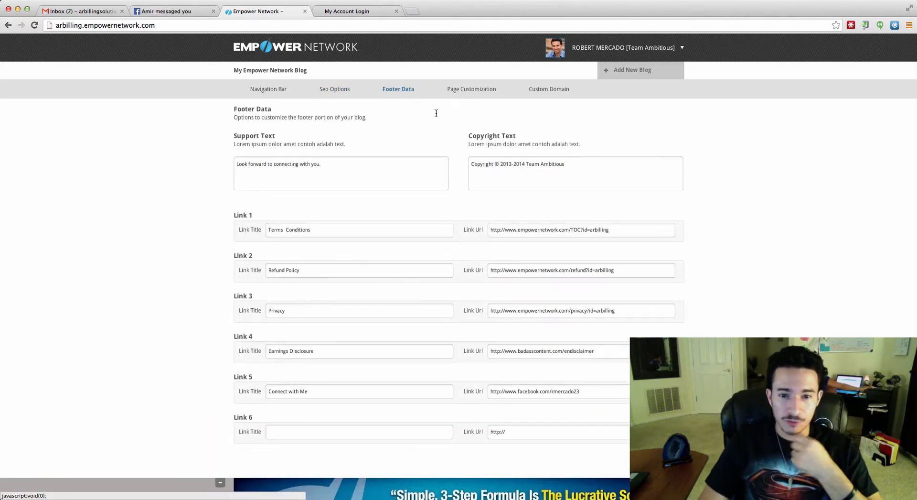
Switch to Page Customization to list the blog's single static page.
{"action": "left_click", "coordinate": [483, 87]}
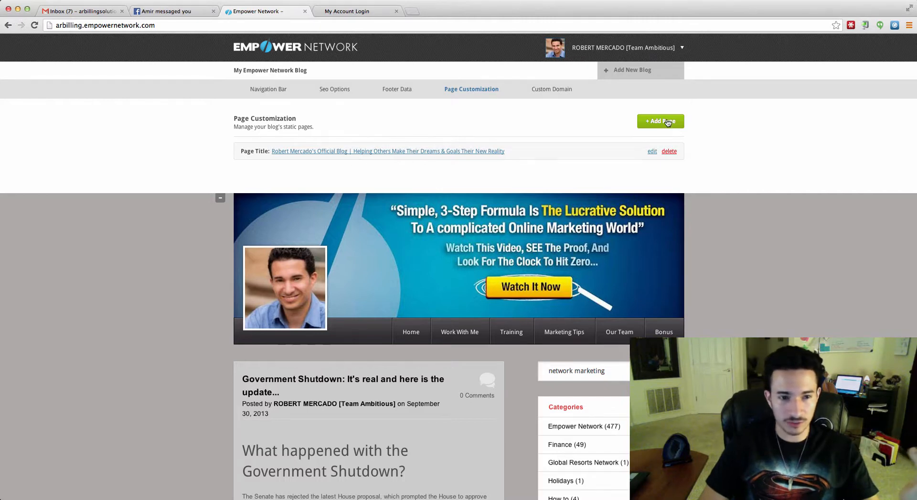
{"action": "left_click", "coordinate": [667, 122]}
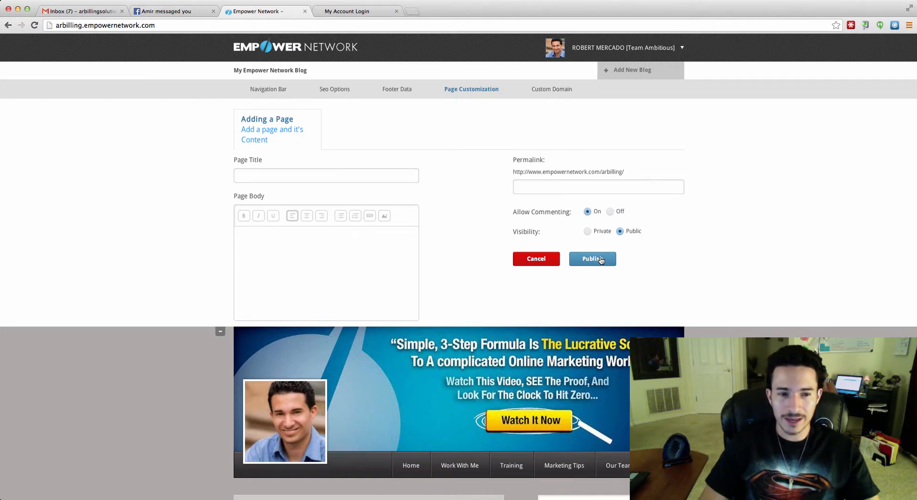
{"action": "left_click", "coordinate": [412, 89]}
{"action": "left_click", "coordinate": [472, 92]}
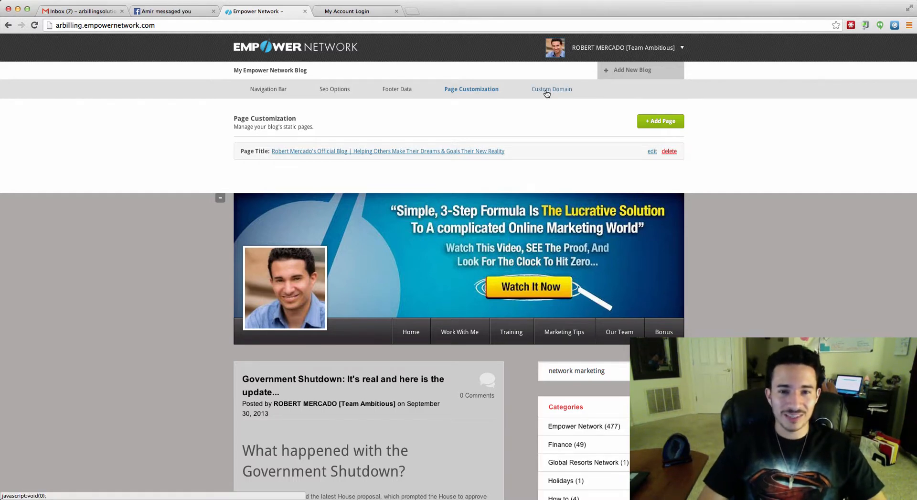
Bring up the Custom Domain settings and place the cursor in the Step 1 domain name field.
{"action": "left_click", "coordinate": [547, 92]}
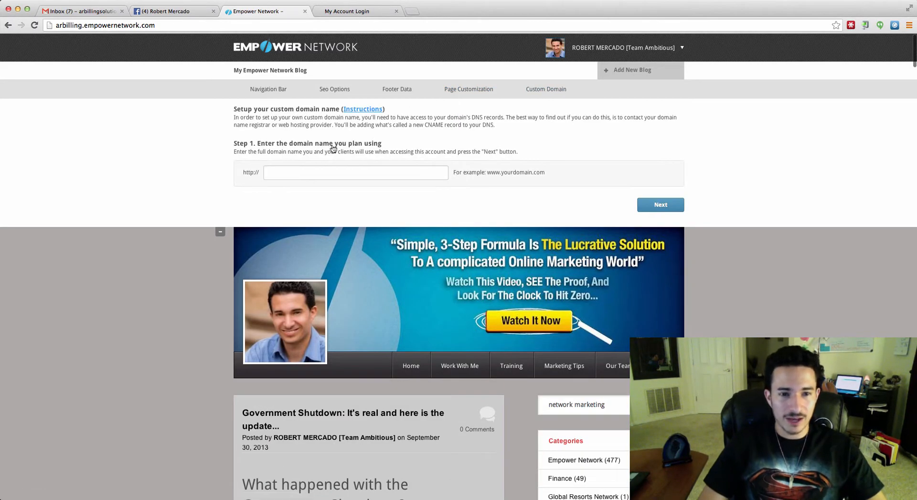
{"action": "left_click", "coordinate": [313, 171]}
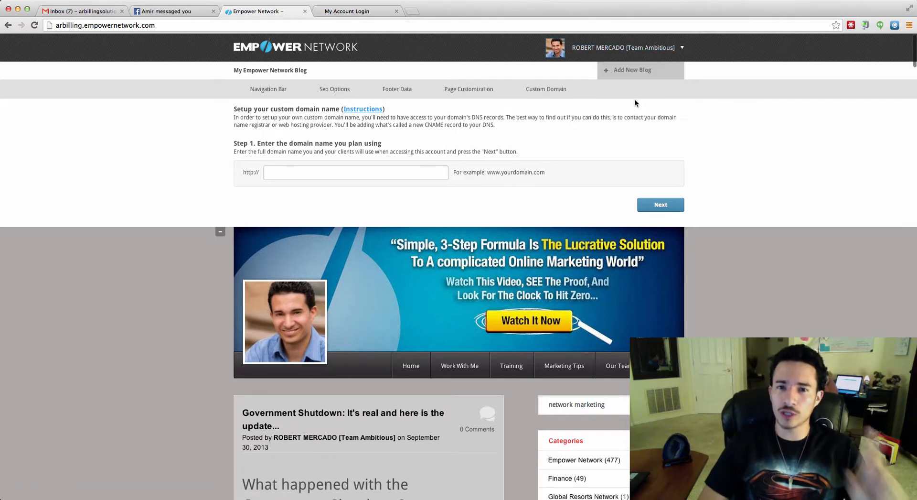
{"action": "mouse_move", "coordinate": [647, 47]}
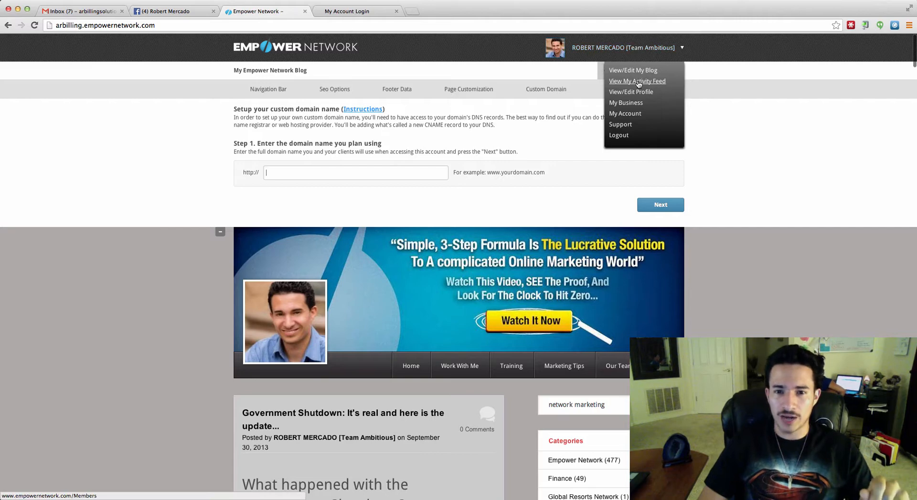
Go to the members' activity feed and expand Blog Beast's program details to see payment-plan options.
{"action": "left_click", "coordinate": [633, 82]}
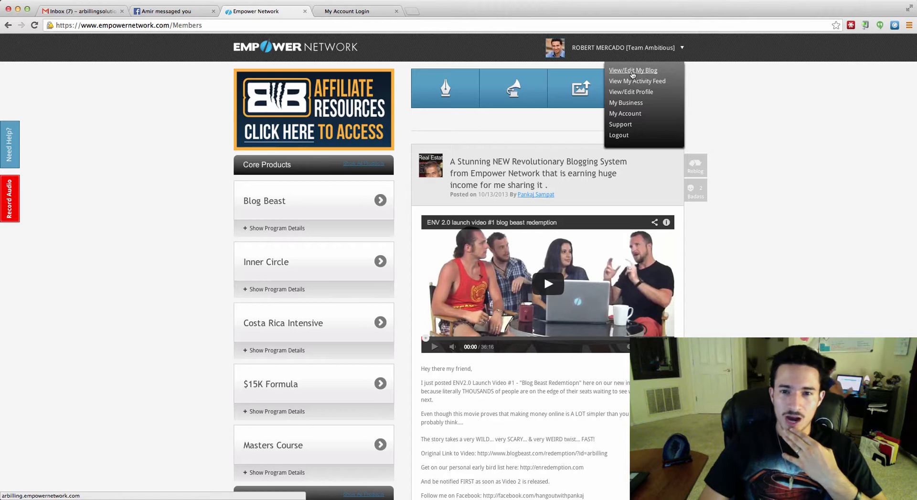
{"action": "scroll", "coordinate": [502, 196], "scroll_direction": "down", "scroll_amount": 10}
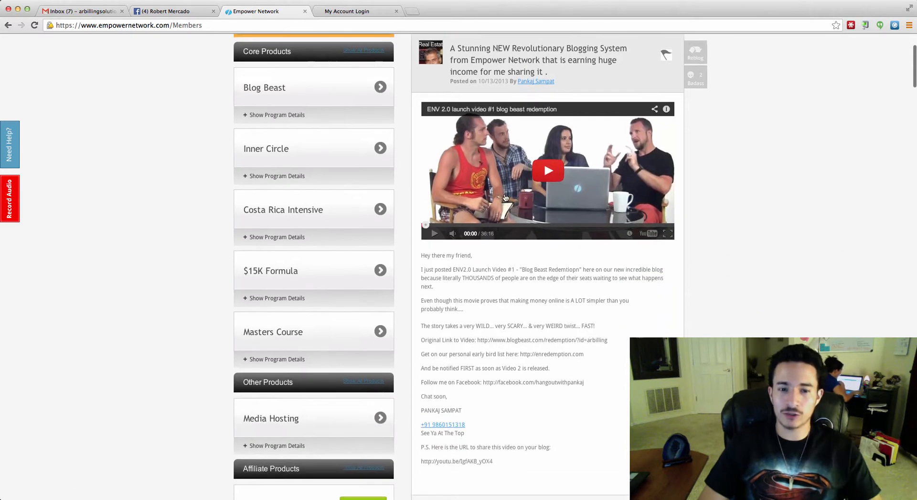
{"action": "scroll", "coordinate": [511, 193], "scroll_direction": "up", "scroll_amount": 8}
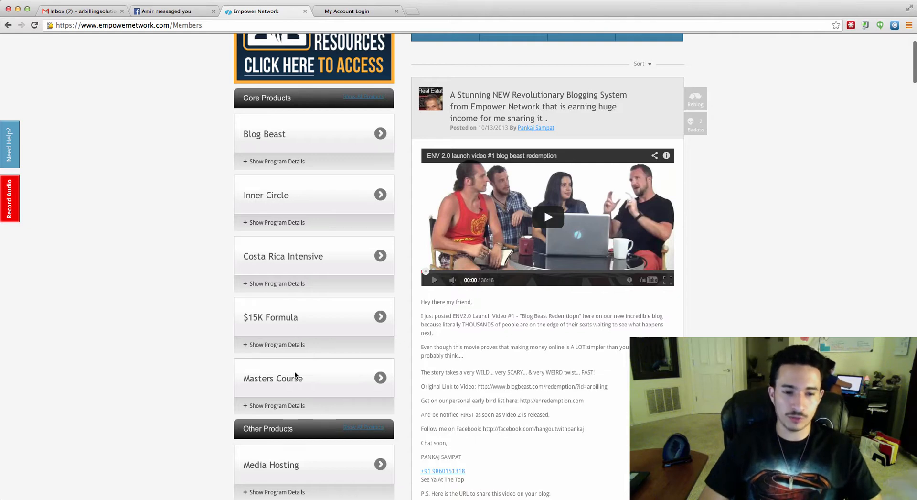
{"action": "scroll", "coordinate": [298, 378], "scroll_direction": "down", "scroll_amount": 2}
{"action": "scroll", "coordinate": [294, 339], "scroll_direction": "down", "scroll_amount": 4}
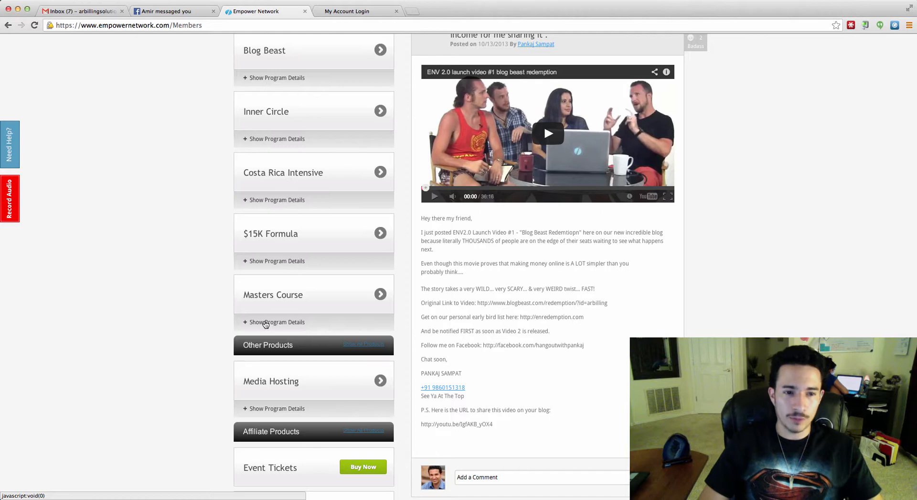
{"action": "scroll", "coordinate": [280, 138], "scroll_direction": "up", "scroll_amount": 4}
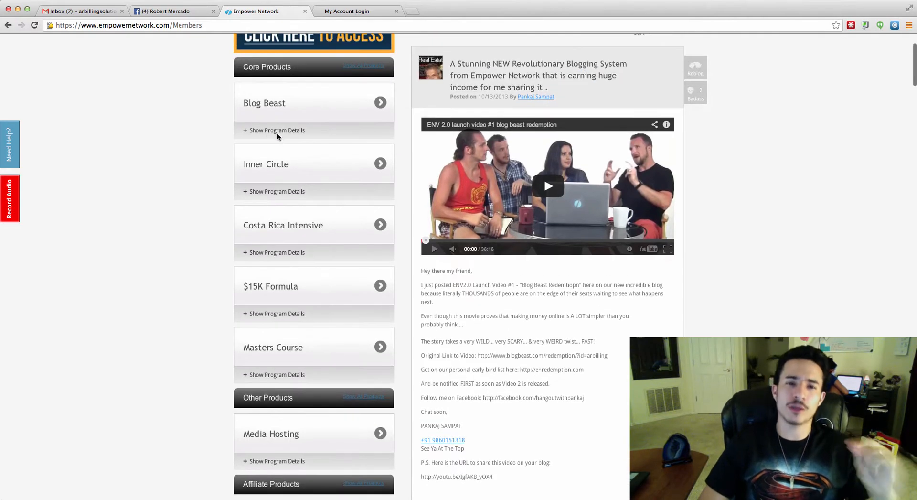
{"action": "left_click", "coordinate": [278, 136]}
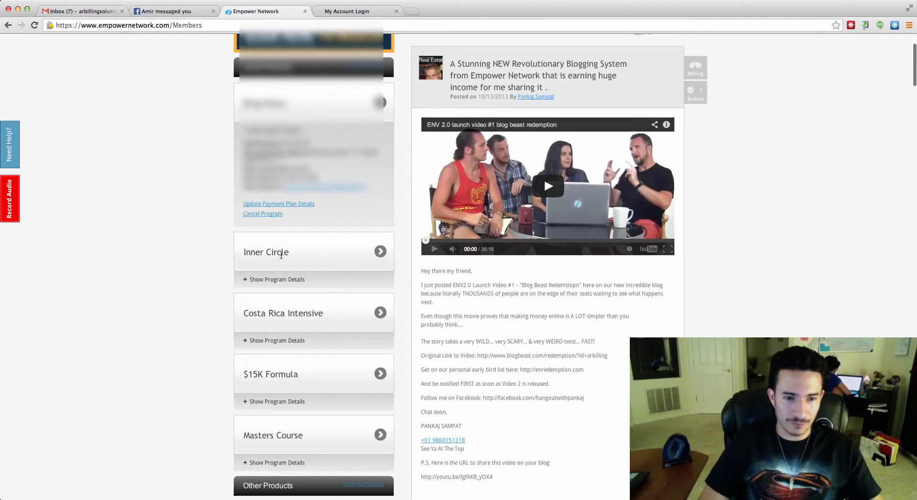
{"action": "scroll", "coordinate": [196, 235], "scroll_direction": "down", "scroll_amount": 3}
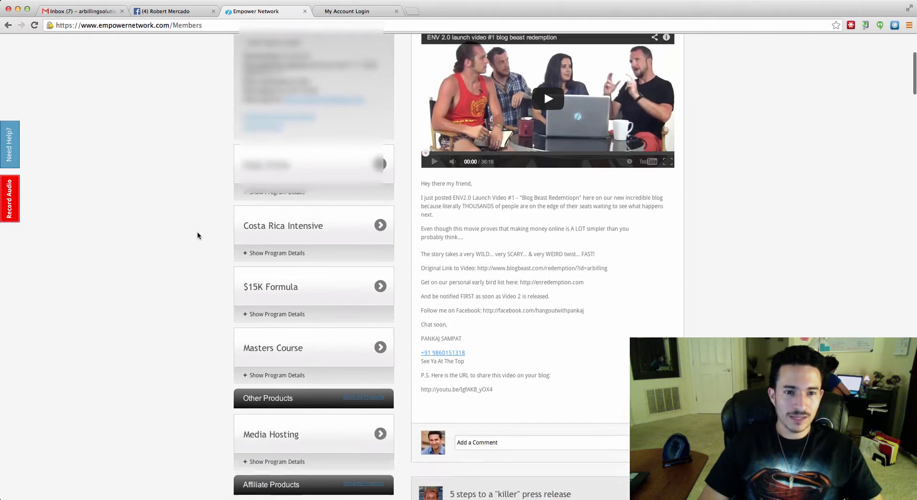
{"action": "scroll", "coordinate": [197, 235], "scroll_direction": "down", "scroll_amount": 3}
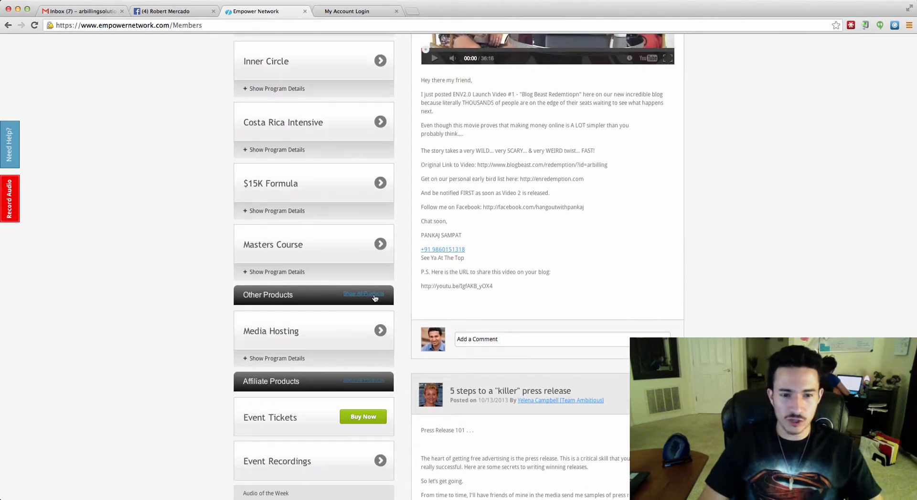
{"action": "left_click", "coordinate": [375, 296]}
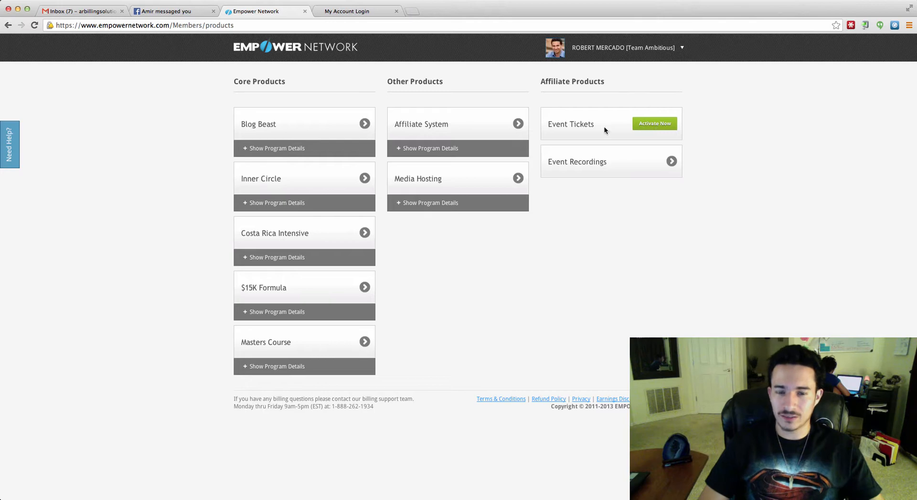
{"action": "left_click", "coordinate": [649, 123]}
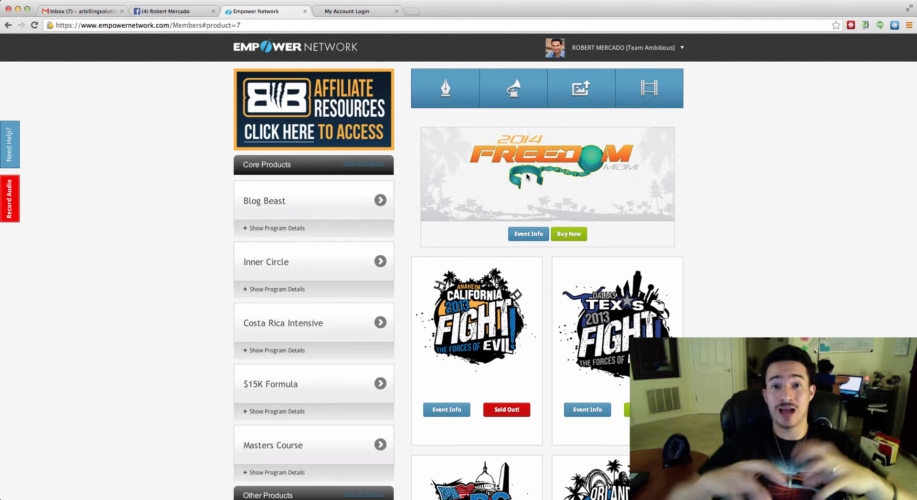
{"action": "scroll", "coordinate": [554, 311], "scroll_direction": "down", "scroll_amount": 3}
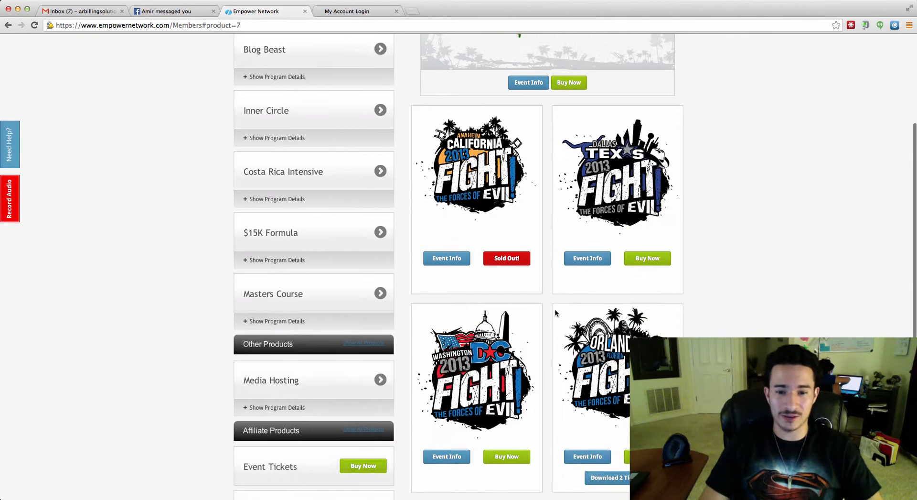
{"action": "scroll", "coordinate": [614, 210], "scroll_direction": "up", "scroll_amount": 3}
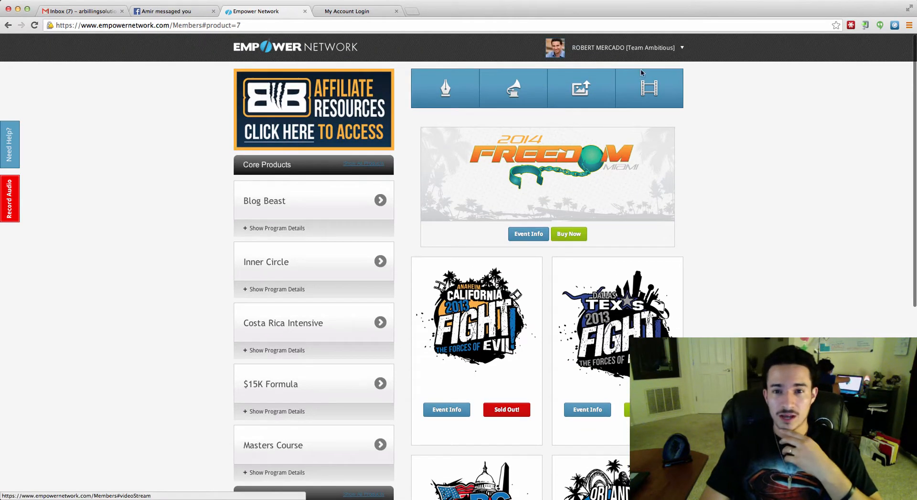
{"action": "left_click", "coordinate": [652, 58]}
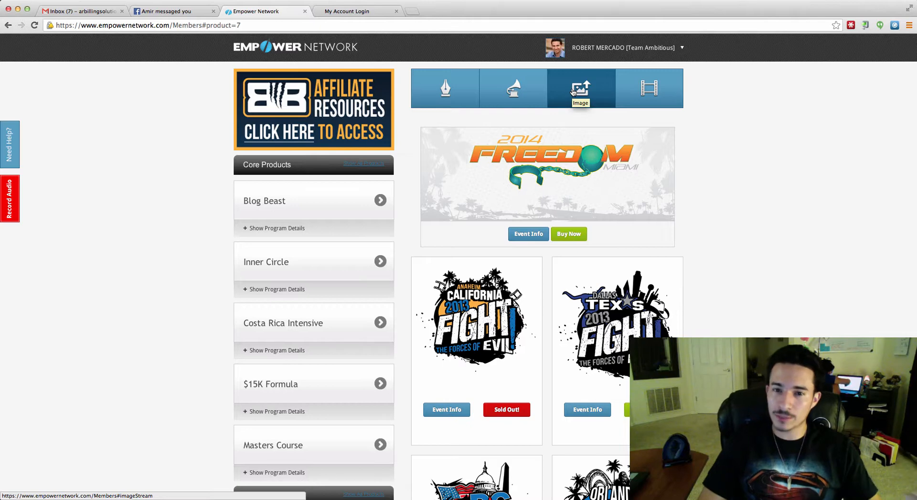
Start a video post and browse its sharing groups, such as All Team Members (554) and Public Blog.
{"action": "left_click", "coordinate": [648, 94]}
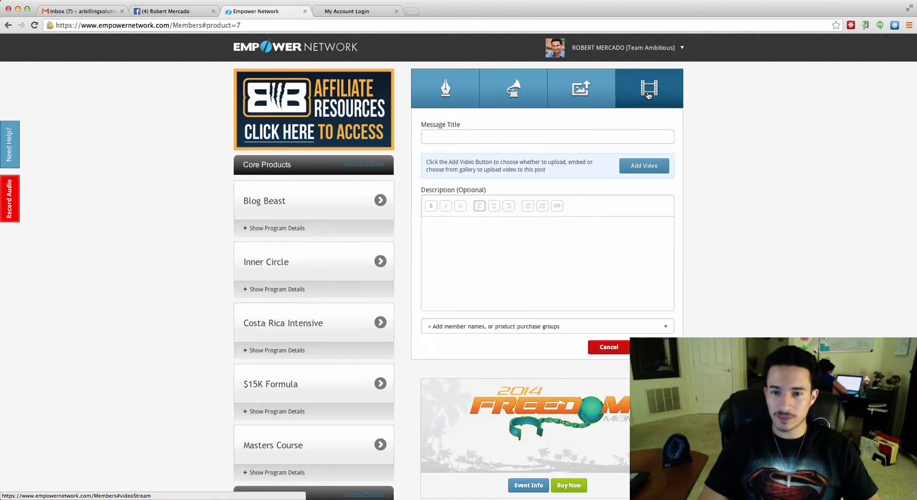
{"action": "left_click", "coordinate": [664, 325]}
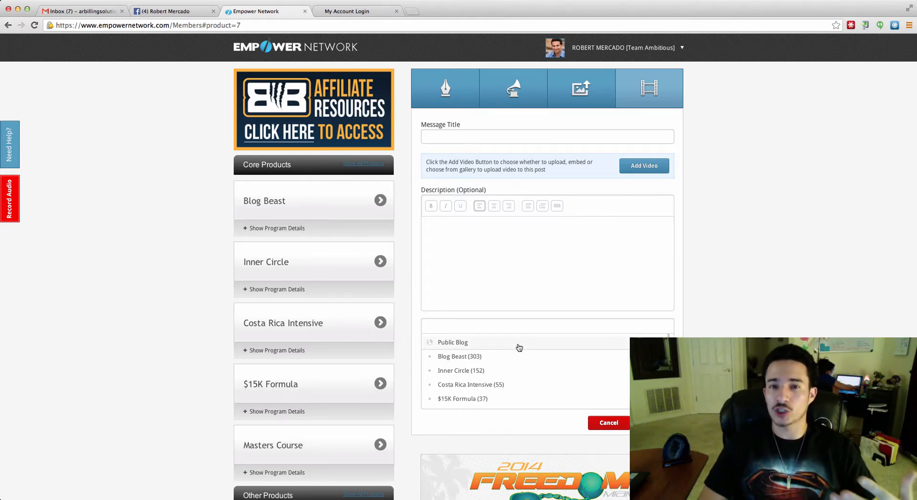
{"action": "scroll", "coordinate": [518, 346], "scroll_direction": "up", "scroll_amount": 1}
{"action": "scroll", "coordinate": [503, 346], "scroll_direction": "down", "scroll_amount": 2}
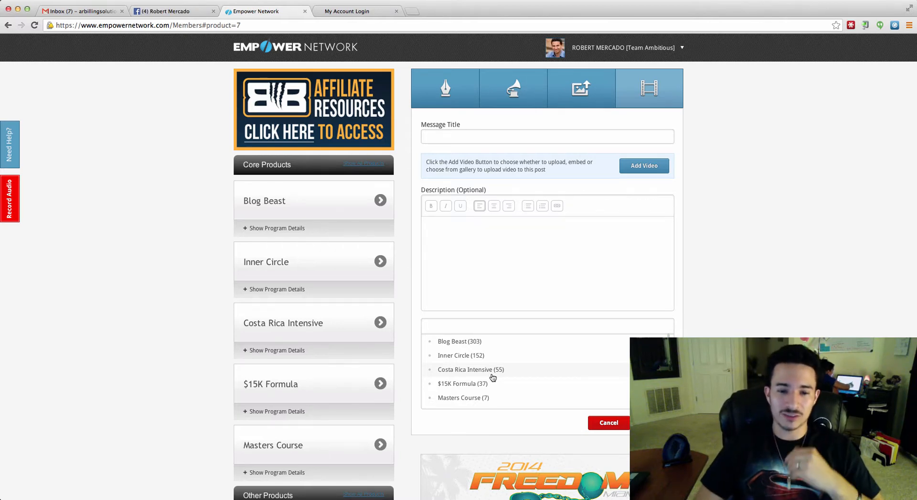
{"action": "left_click", "coordinate": [504, 278]}
{"action": "left_click", "coordinate": [534, 320]}
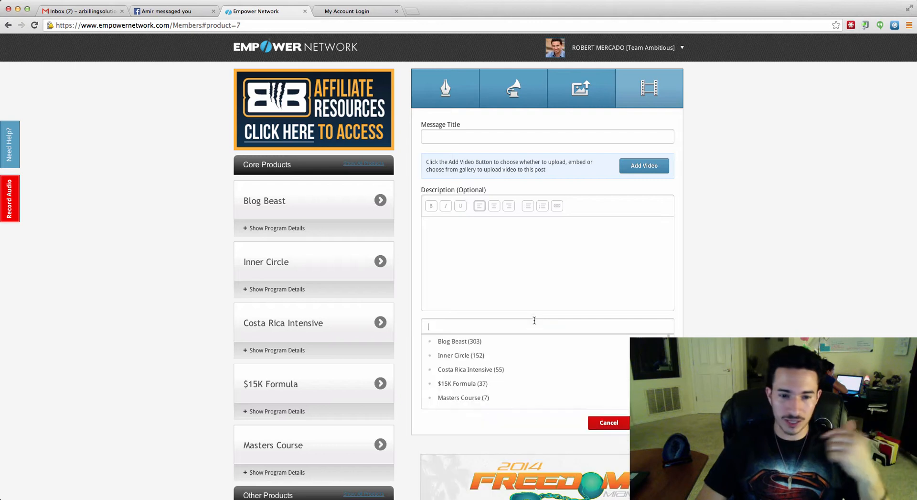
{"action": "scroll", "coordinate": [505, 347], "scroll_direction": "up", "scroll_amount": 2}
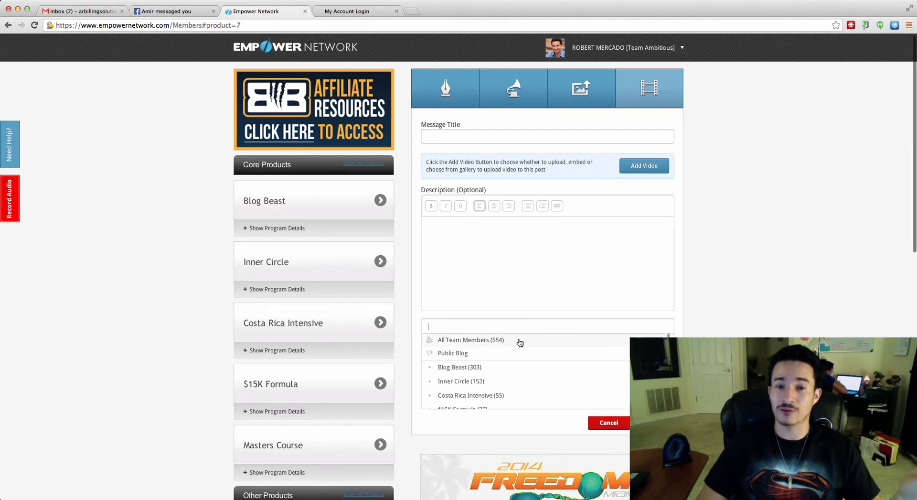
Go from View/Edit Profile through My Business and Leaderboard to the Email Your Team form.
{"action": "left_click", "coordinate": [640, 48]}
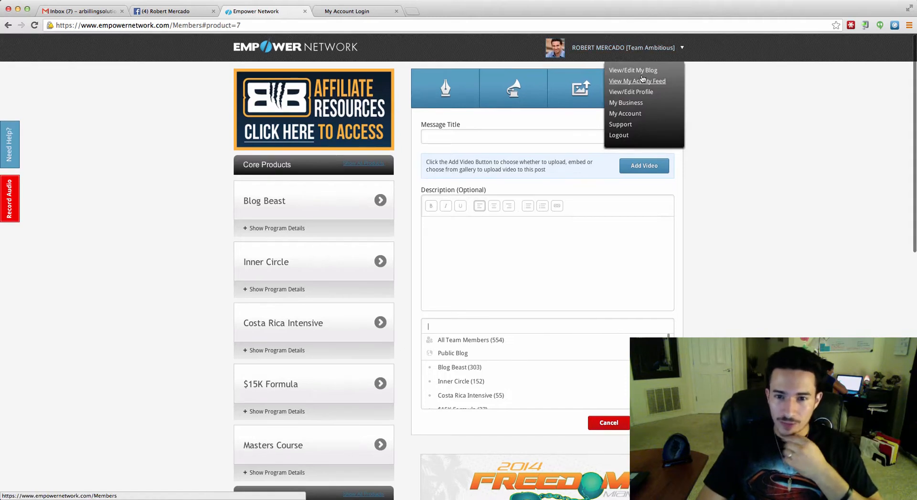
{"action": "left_click", "coordinate": [637, 93]}
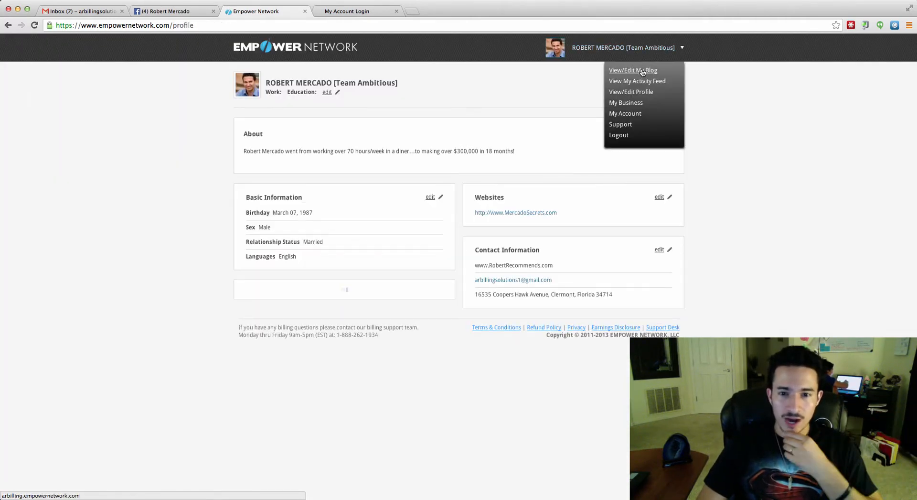
{"action": "left_click", "coordinate": [637, 102]}
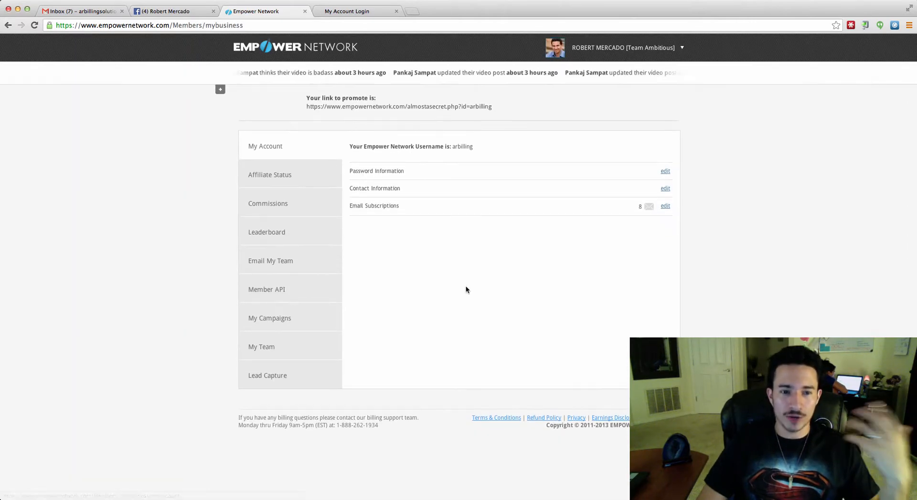
{"action": "left_click", "coordinate": [292, 235]}
{"action": "scroll", "coordinate": [291, 237], "scroll_direction": "down", "scroll_amount": 2}
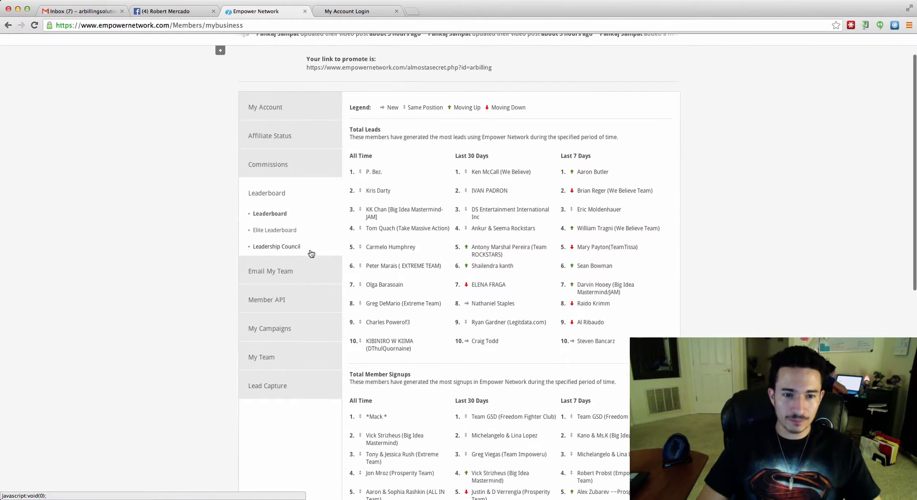
{"action": "left_click", "coordinate": [290, 277]}
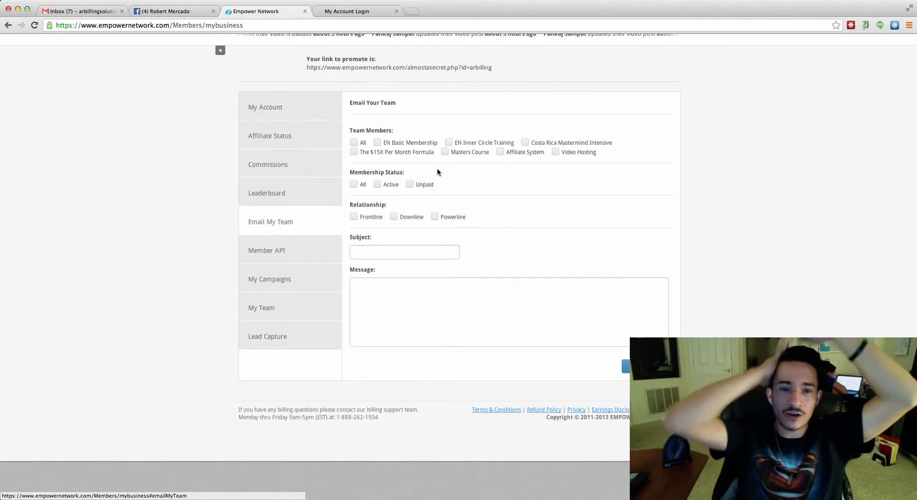
Tick All under Team Members so every team product is a recipient, then focus the Message box.
{"action": "left_click", "coordinate": [354, 143]}
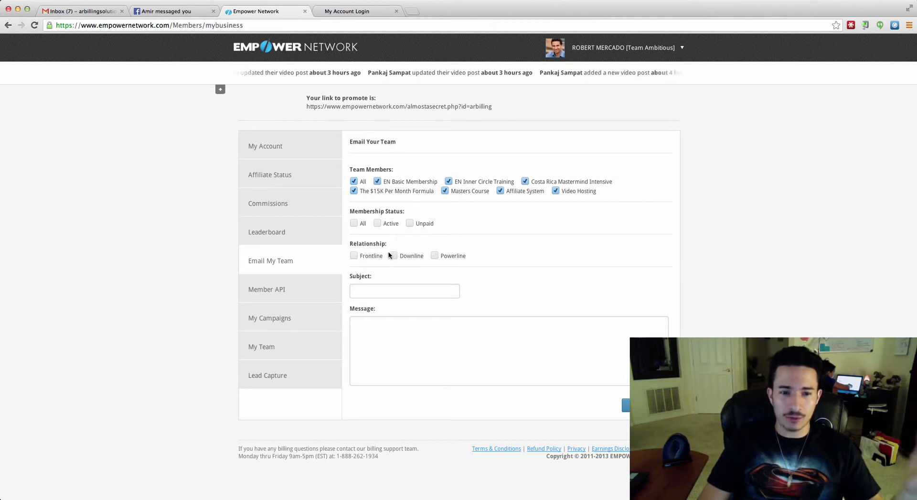
{"action": "left_click_drag", "start_coordinate": [351, 243], "coordinate": [476, 256]}
{"action": "left_click", "coordinate": [476, 257]}
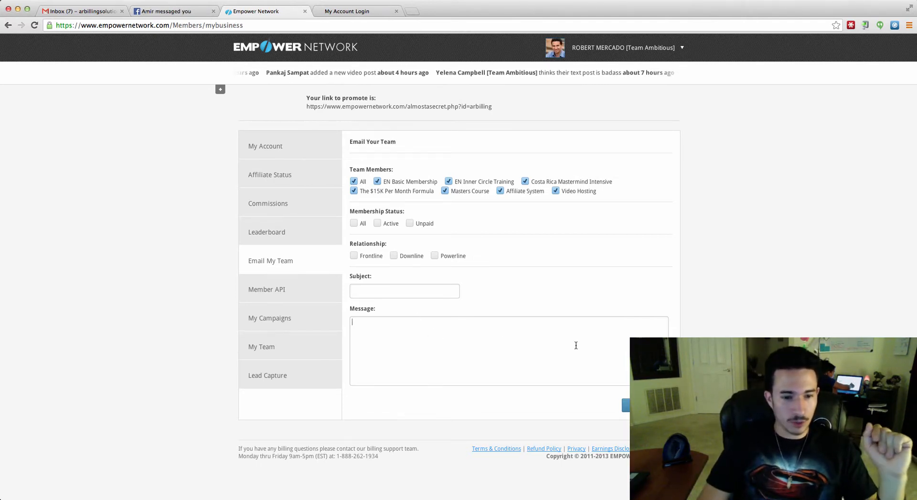
{"action": "left_click", "coordinate": [421, 363]}
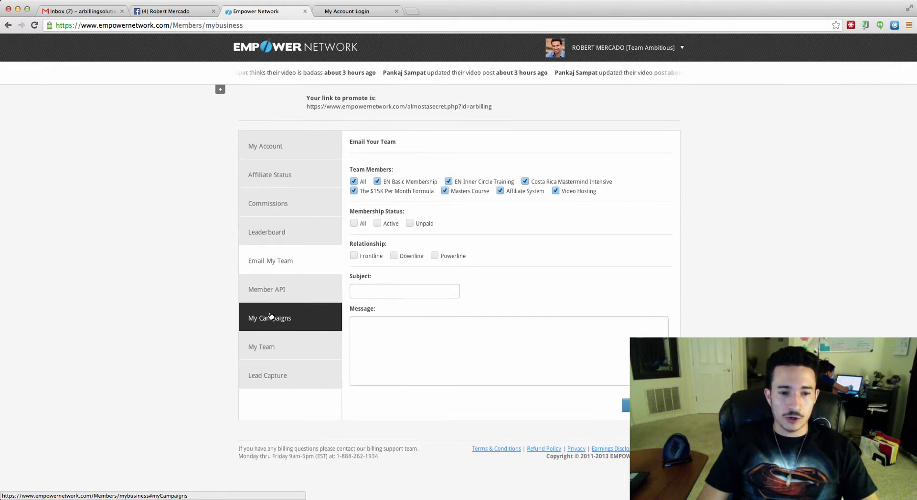
Show the empty My Campaigns table, previewing the Add Campaign dialog and closing it unsaved.
{"action": "left_click", "coordinate": [267, 320]}
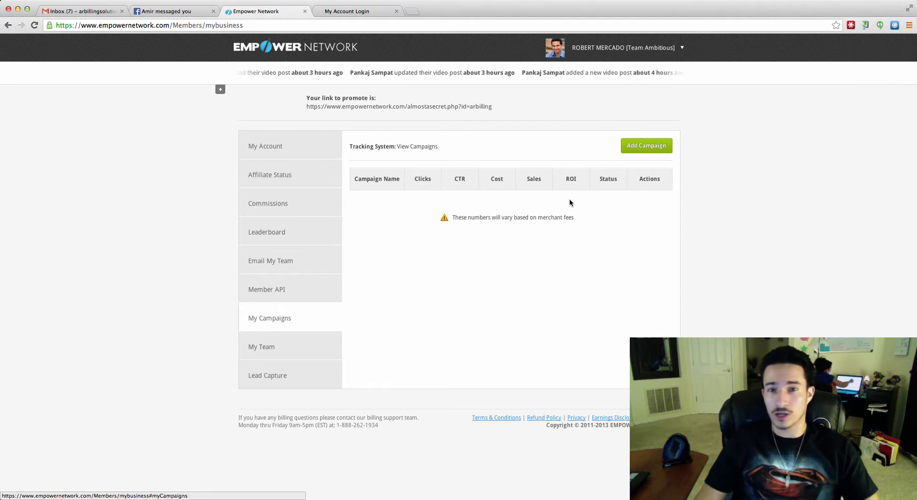
{"action": "left_click", "coordinate": [641, 150]}
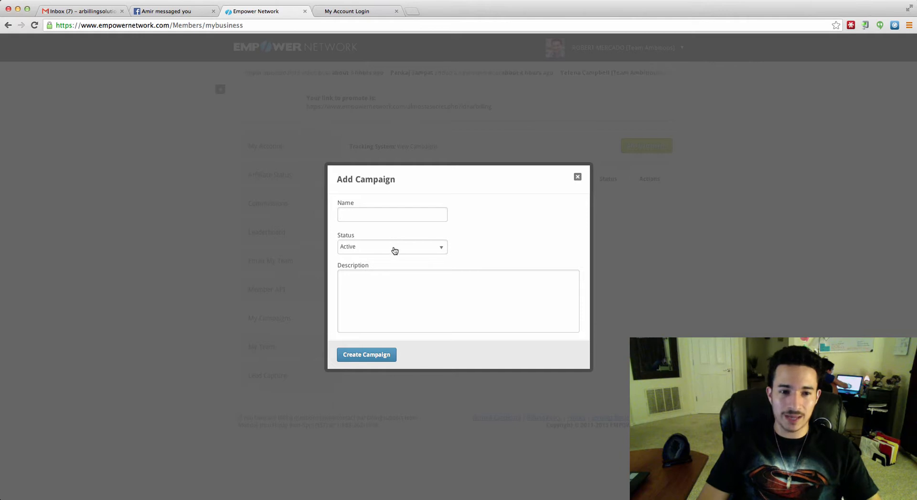
{"action": "left_click", "coordinate": [578, 178]}
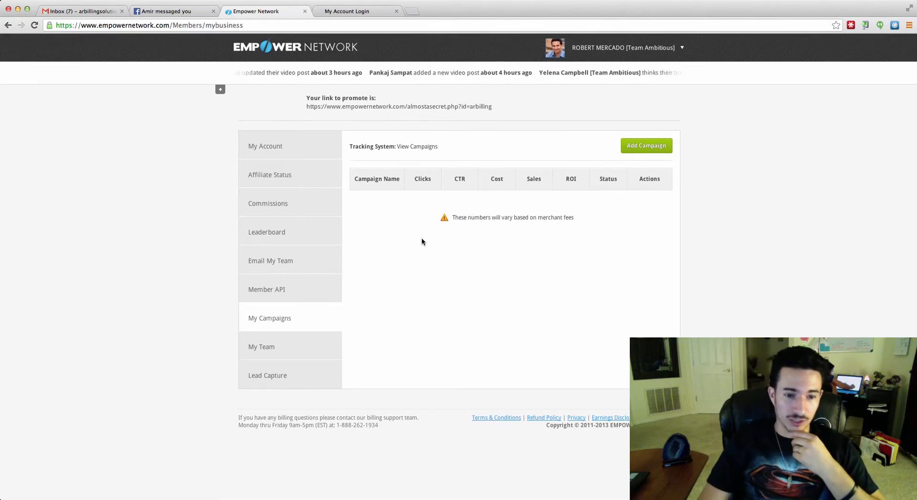
Review the lead capture links and Aweber/GetResponse settings, then switch to the GoDaddy login page.
{"action": "left_click", "coordinate": [280, 384]}
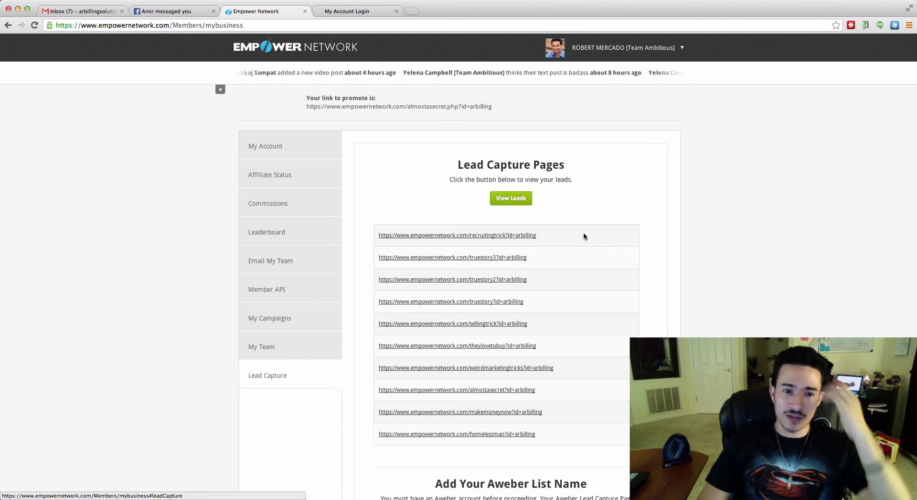
{"action": "scroll", "coordinate": [531, 334], "scroll_direction": "down", "scroll_amount": 2}
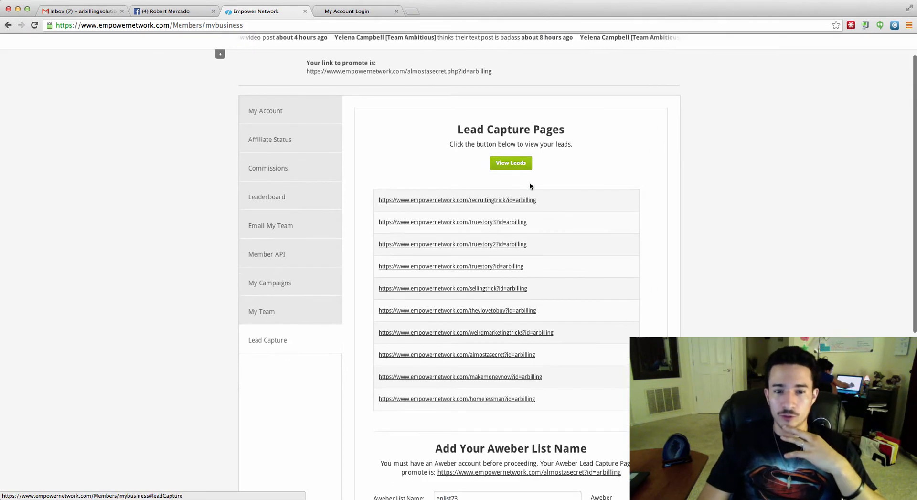
{"action": "scroll", "coordinate": [529, 186], "scroll_direction": "down", "scroll_amount": 6}
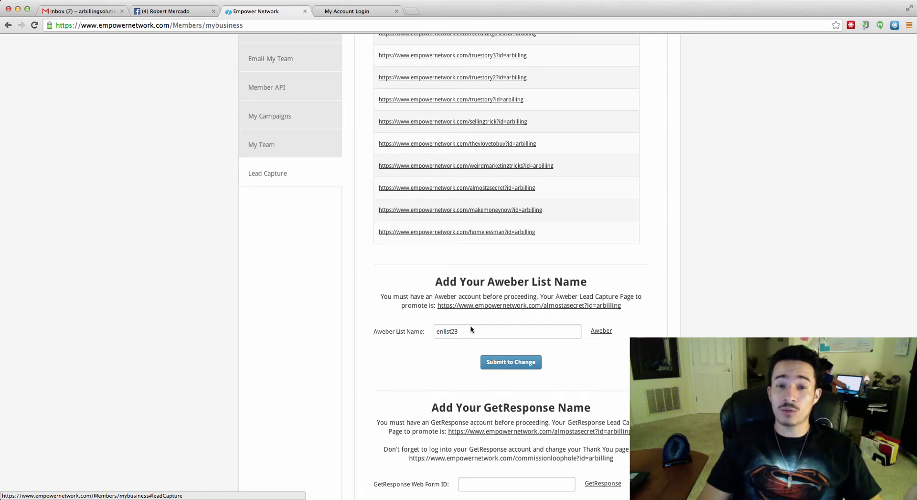
{"action": "scroll", "coordinate": [460, 318], "scroll_direction": "down", "scroll_amount": 4}
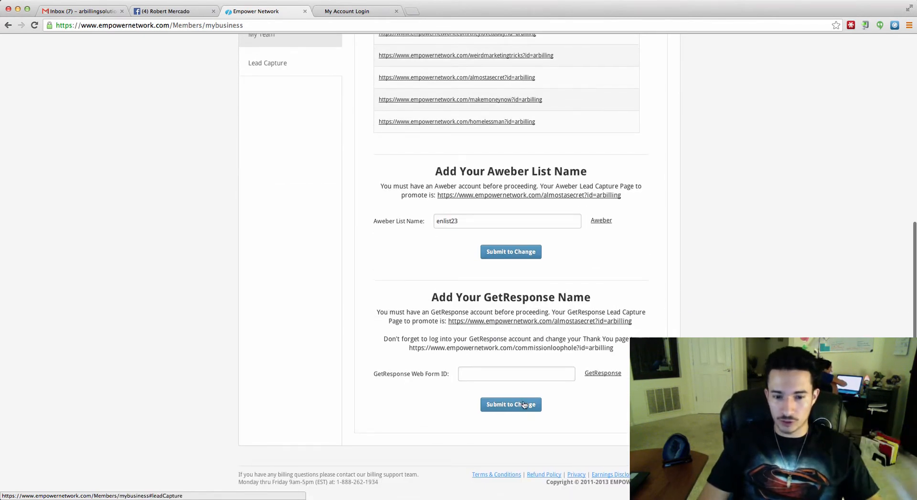
{"action": "scroll", "coordinate": [503, 301], "scroll_direction": "up", "scroll_amount": 8}
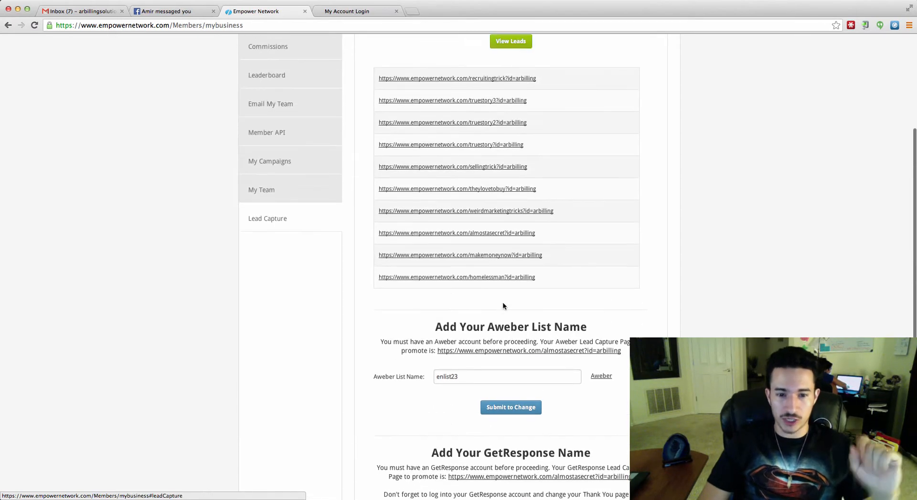
{"action": "scroll", "coordinate": [497, 344], "scroll_direction": "up", "scroll_amount": 4}
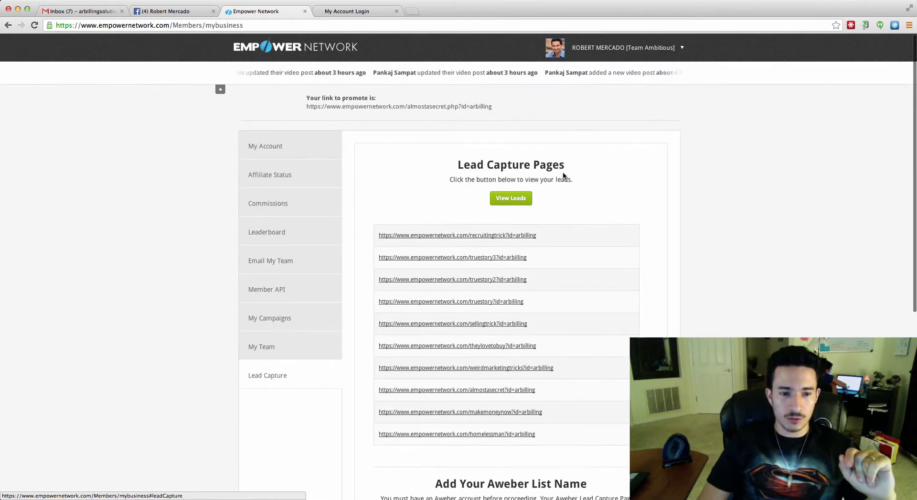
{"action": "left_click", "coordinate": [650, 53]}
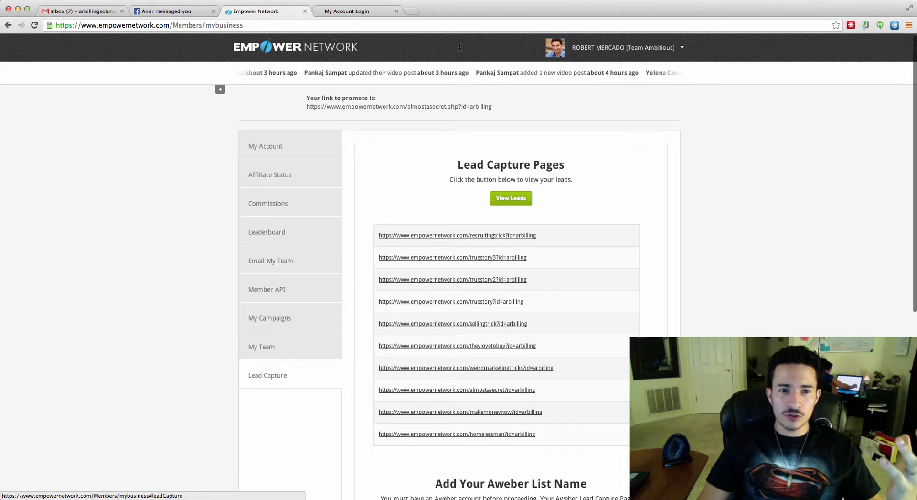
{"action": "left_click", "coordinate": [345, 11]}
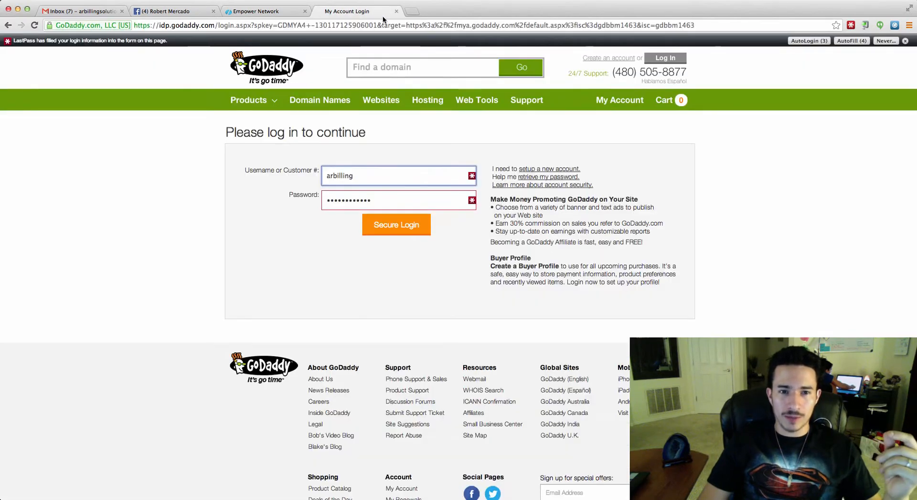
Reach the blog's Custom Domain tab via View/Edit My Blog and the expanded customization options.
{"action": "left_click", "coordinate": [258, 11]}
{"action": "left_click", "coordinate": [623, 48]}
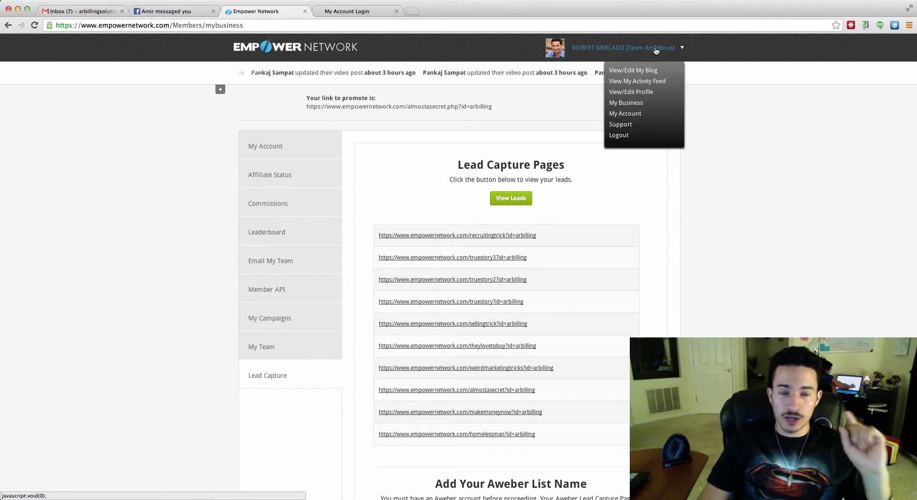
{"action": "mouse_move", "coordinate": [648, 64]}
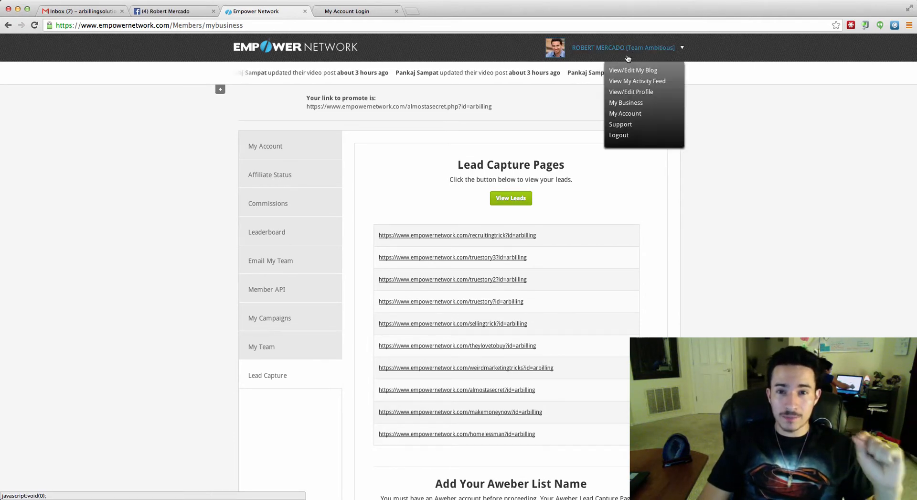
{"action": "left_click", "coordinate": [644, 82]}
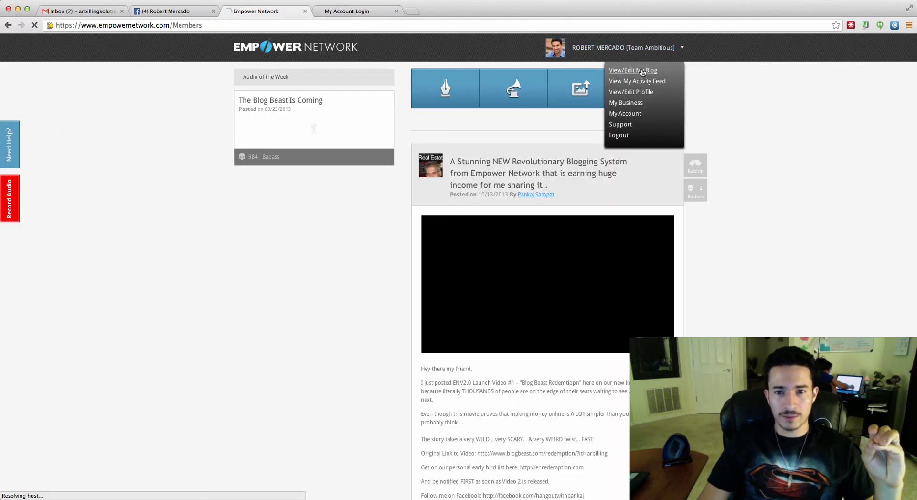
{"action": "left_click", "coordinate": [643, 72]}
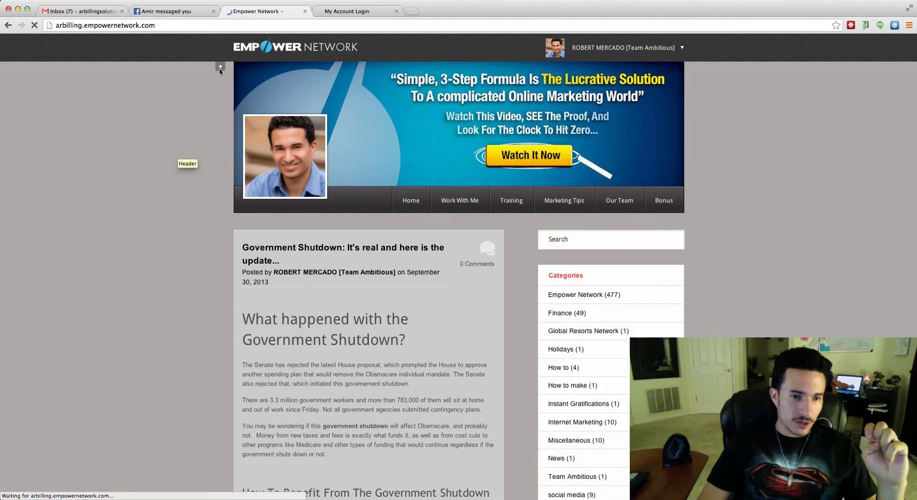
{"action": "left_click", "coordinate": [220, 69]}
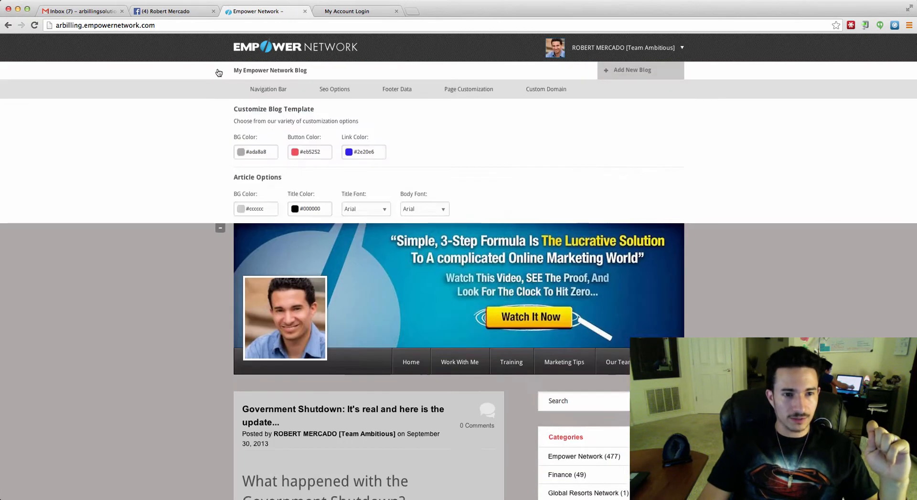
{"action": "left_click", "coordinate": [538, 90]}
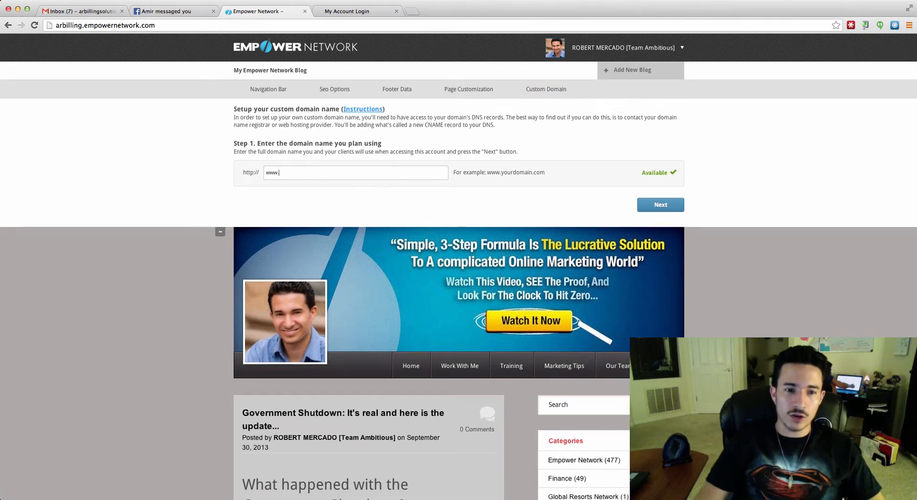
{"action": "left_click", "coordinate": [359, 13]}
{"action": "left_click", "coordinate": [291, 10]}
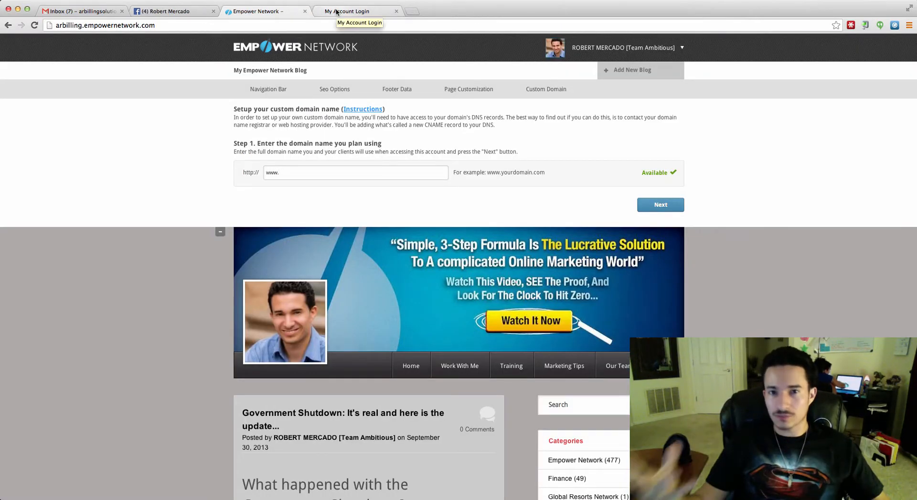
Log in to GoDaddy, dismiss the survey popup, and launch the Domains control panel.
{"action": "left_click", "coordinate": [336, 12]}
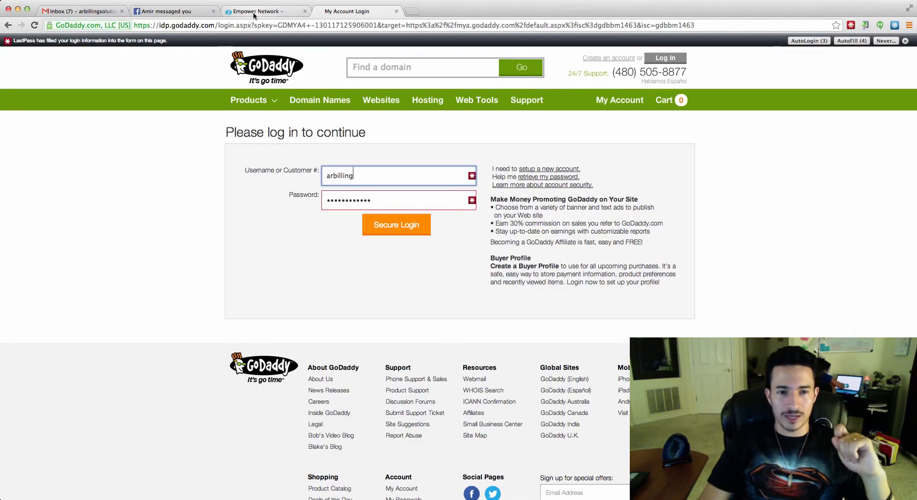
{"action": "left_click", "coordinate": [398, 225]}
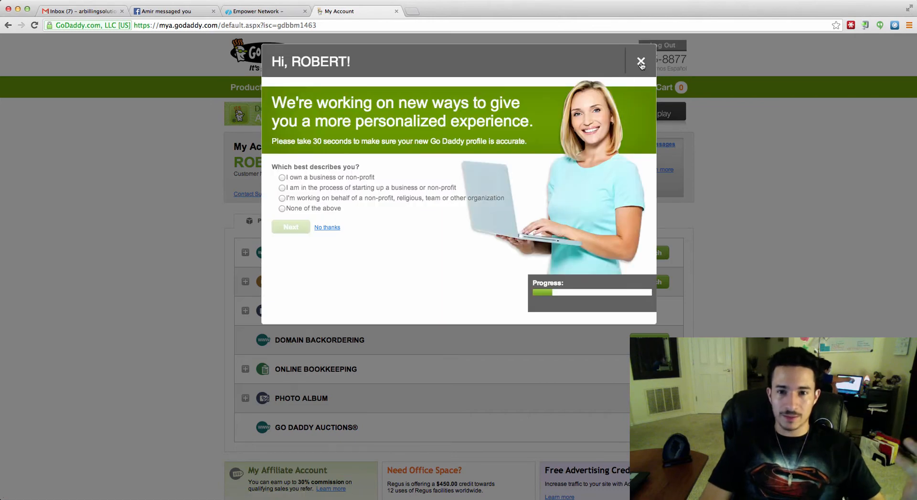
{"action": "left_click", "coordinate": [641, 61]}
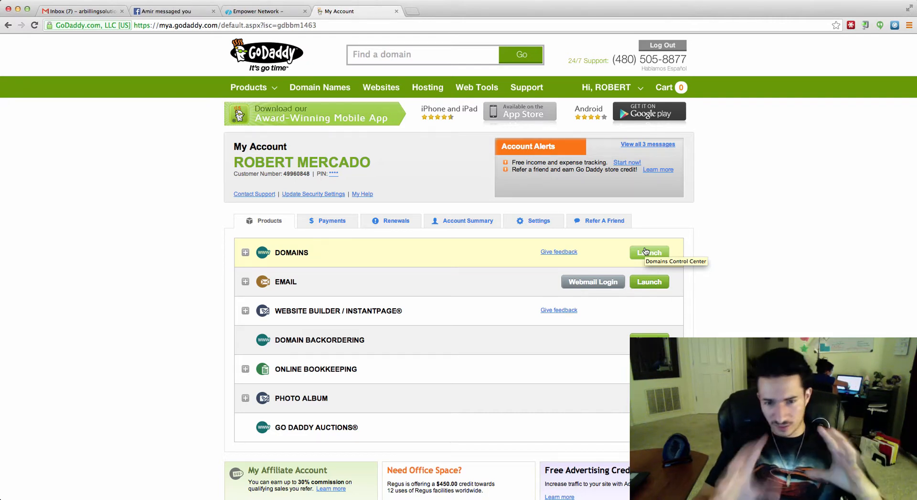
{"action": "left_click", "coordinate": [645, 251]}
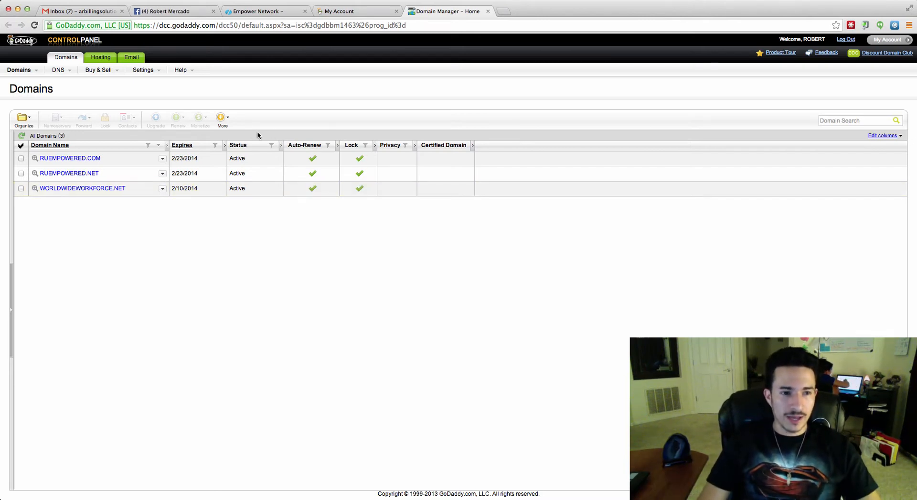
Open DNS Manager from the DNS menu and inspect the ruempowered.com row.
{"action": "mouse_move", "coordinate": [62, 70]}
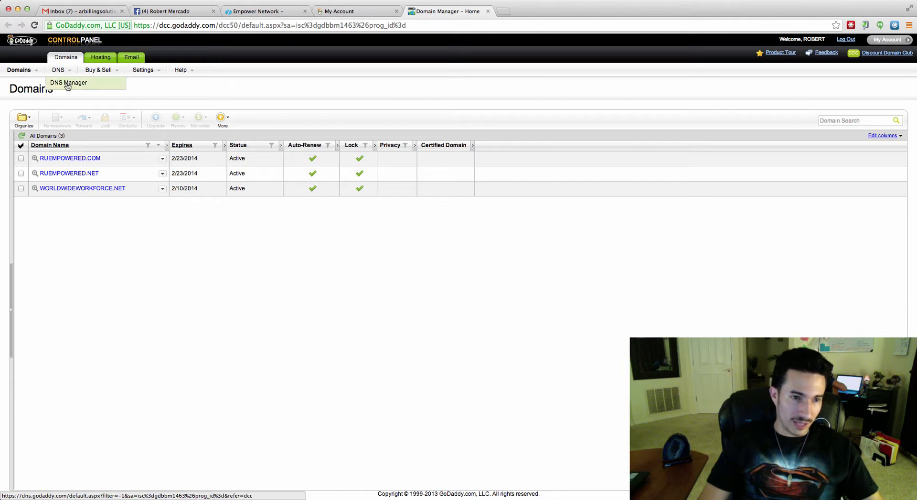
{"action": "left_click", "coordinate": [67, 83]}
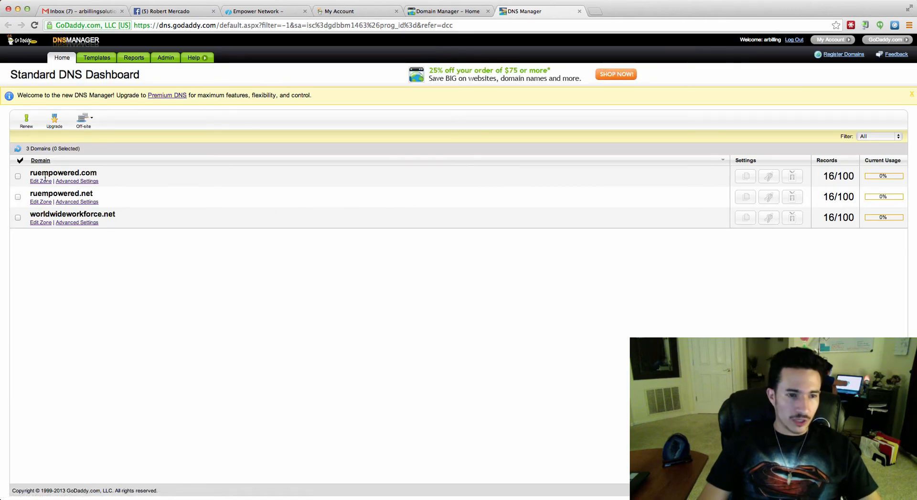
{"action": "left_click_drag", "start_coordinate": [99, 174], "coordinate": [28, 175]}
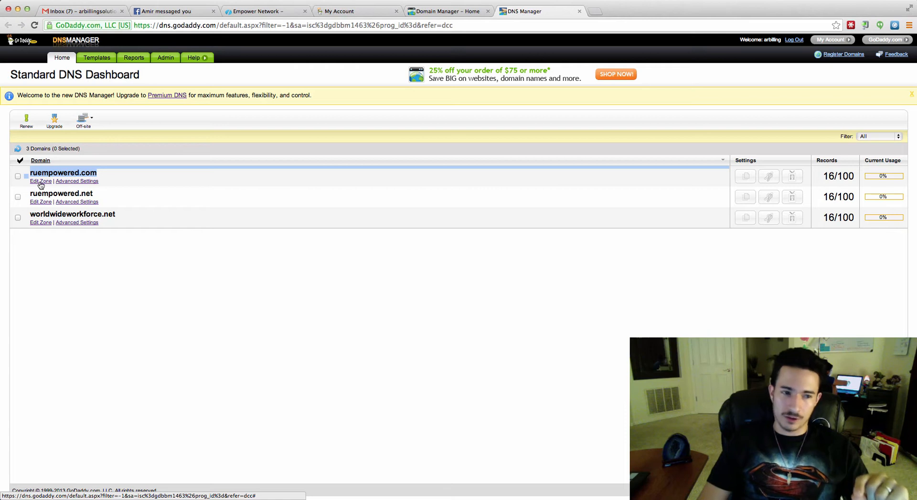
{"action": "left_click", "coordinate": [26, 178]}
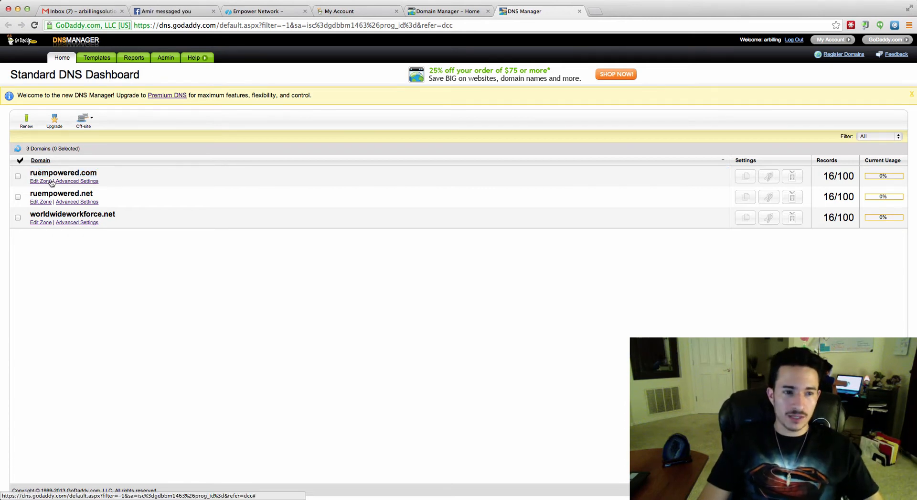
Edit the zone for ruempowered.com and begin changing the www CNAME record pointing to @.
{"action": "left_click", "coordinate": [41, 181]}
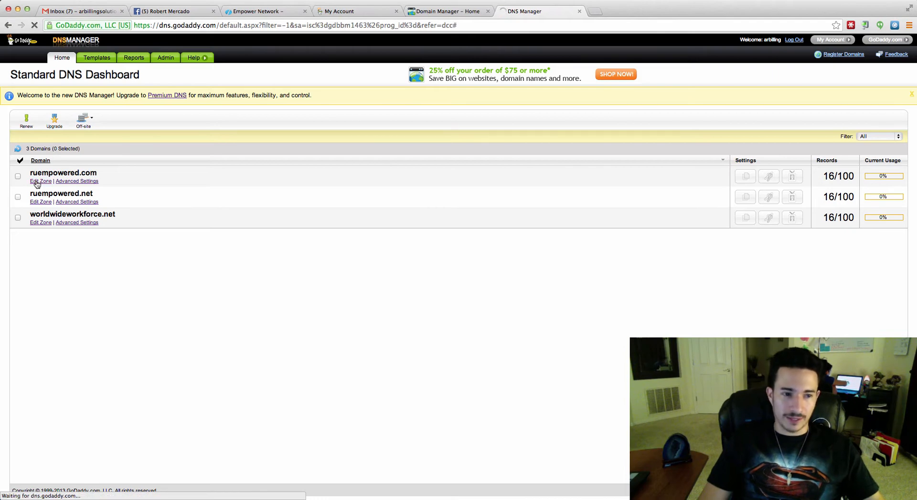
{"action": "scroll", "coordinate": [234, 298], "scroll_direction": "down", "scroll_amount": 3}
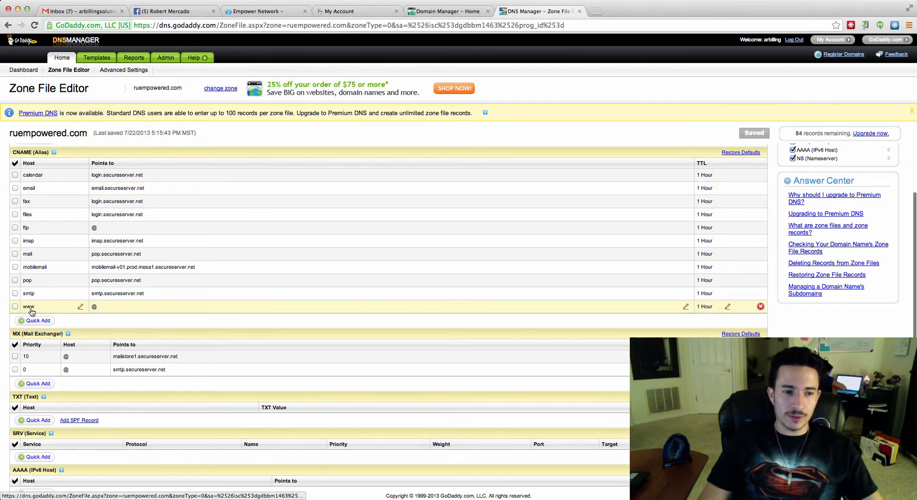
{"action": "left_click", "coordinate": [81, 307]}
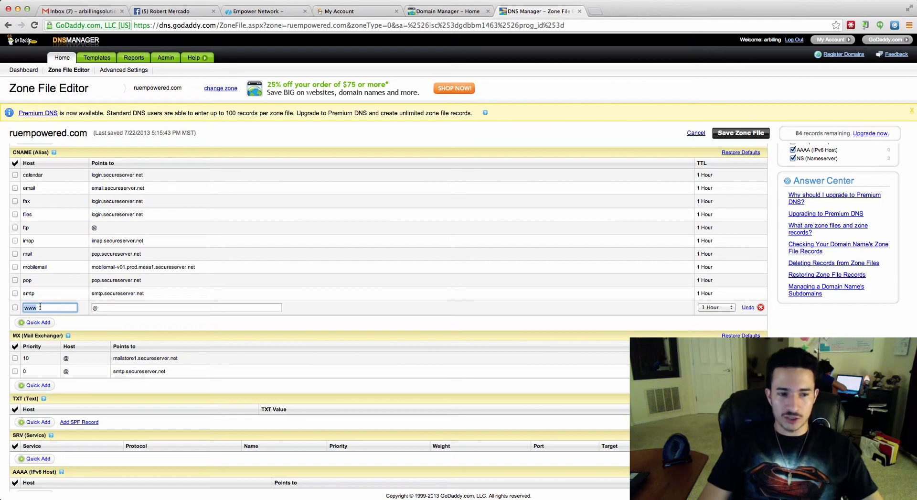
{"action": "left_click", "coordinate": [265, 12]}
{"action": "type", "text": "ru"}
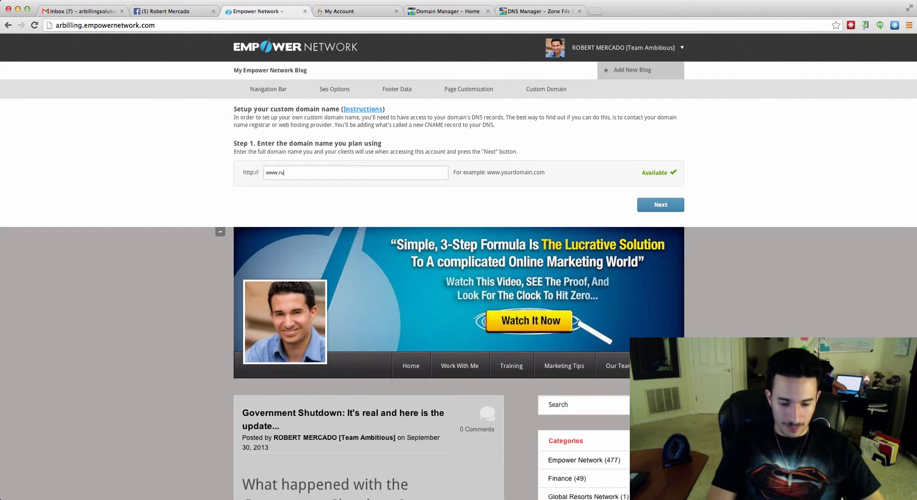
{"action": "type", "text": "empowered.com"}
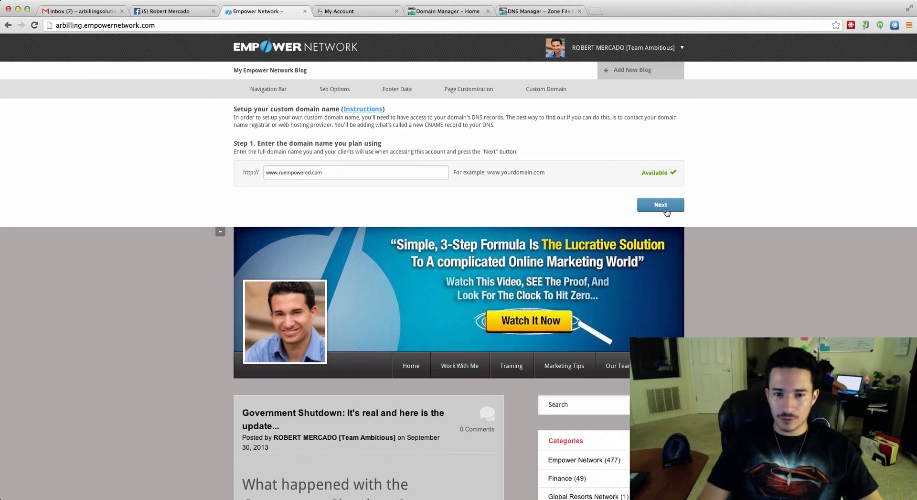
{"action": "left_click", "coordinate": [666, 210]}
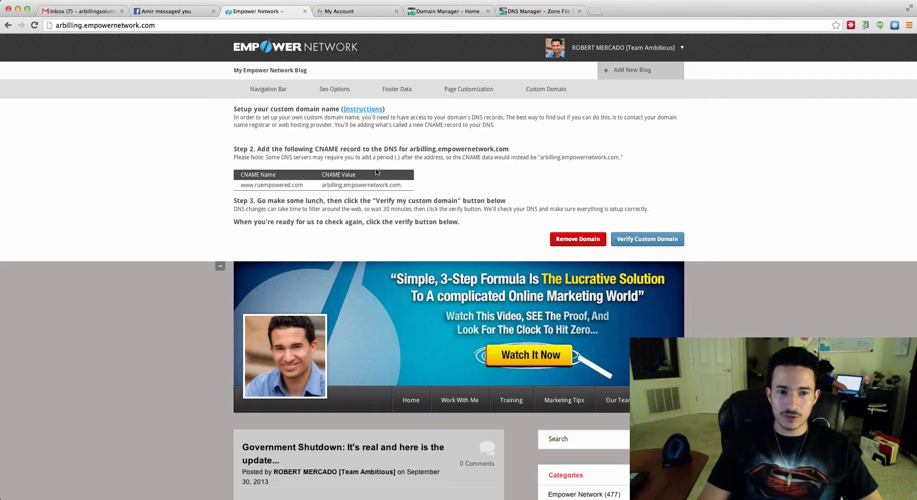
{"action": "left_click_drag", "start_coordinate": [306, 187], "coordinate": [236, 186]}
{"action": "right_click", "coordinate": [268, 189]}
{"action": "left_click", "coordinate": [286, 192]}
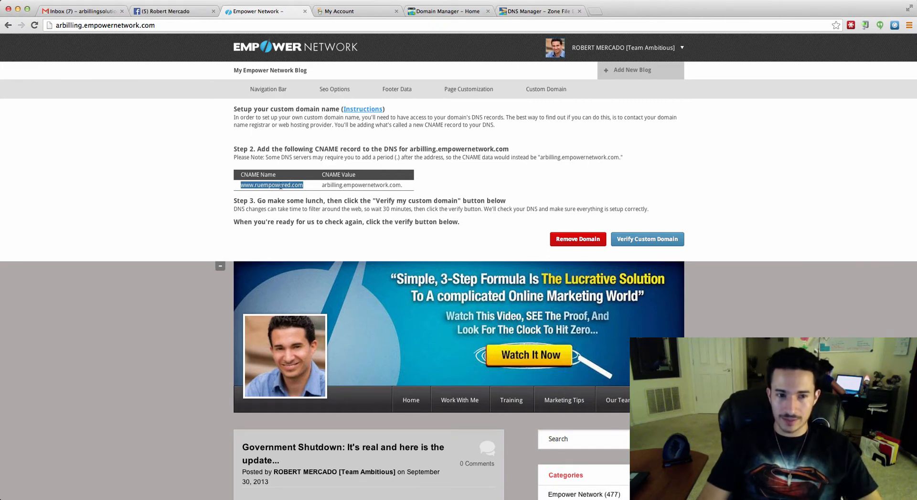
{"action": "left_click", "coordinate": [535, 11]}
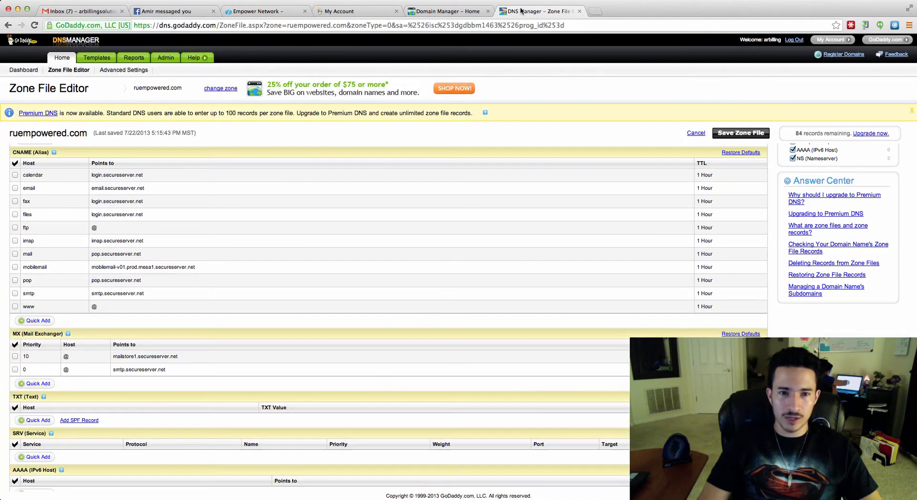
{"action": "left_click", "coordinate": [57, 307]}
{"action": "key", "text": "BackSpace"}
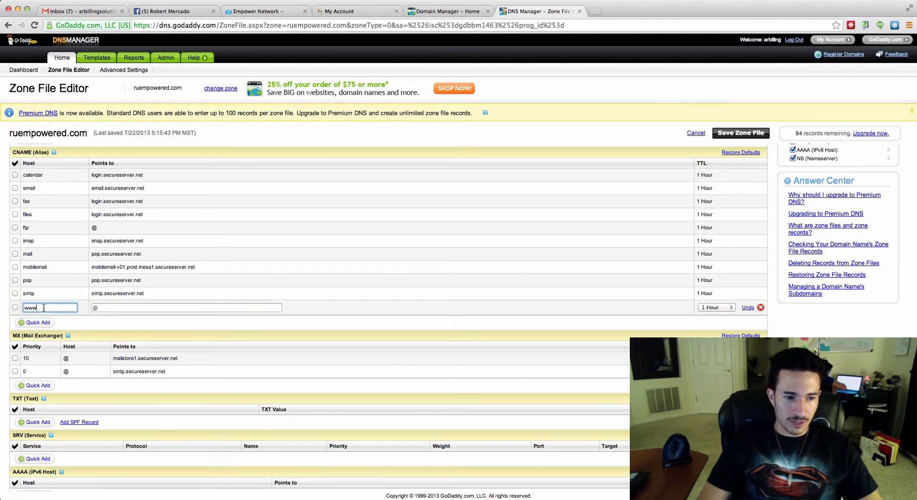
{"action": "right_click", "coordinate": [55, 303]}
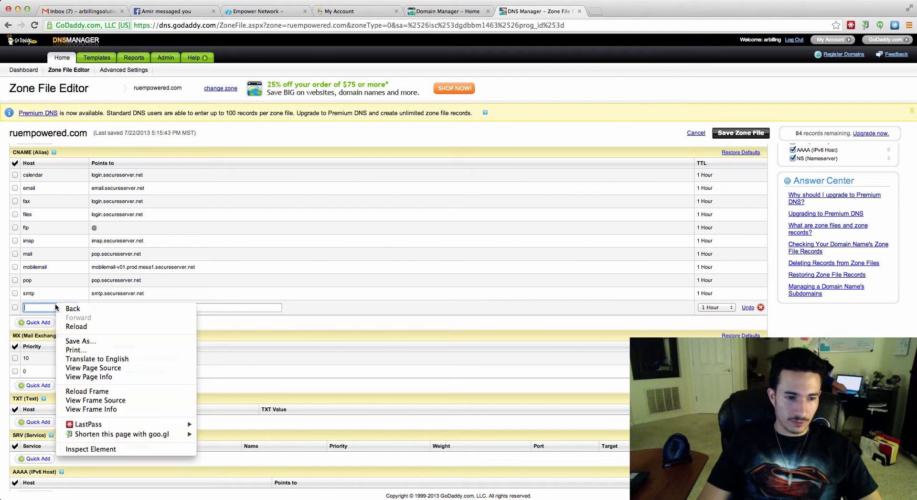
{"action": "left_click", "coordinate": [45, 312]}
{"action": "right_click", "coordinate": [43, 304]}
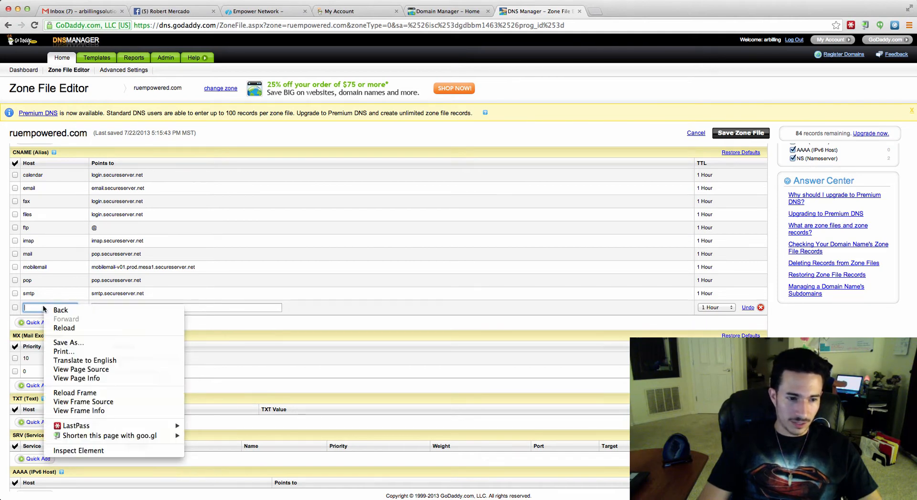
{"action": "left_click", "coordinate": [26, 311]}
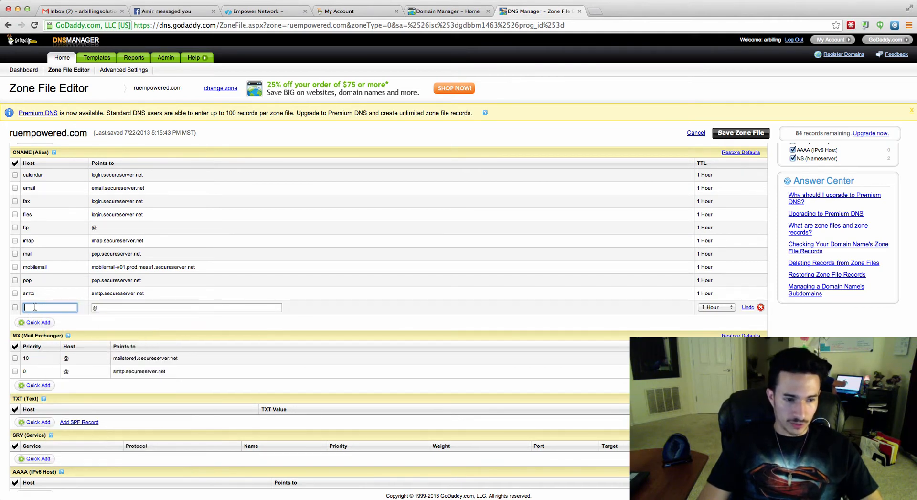
{"action": "key", "text": "super+v"}
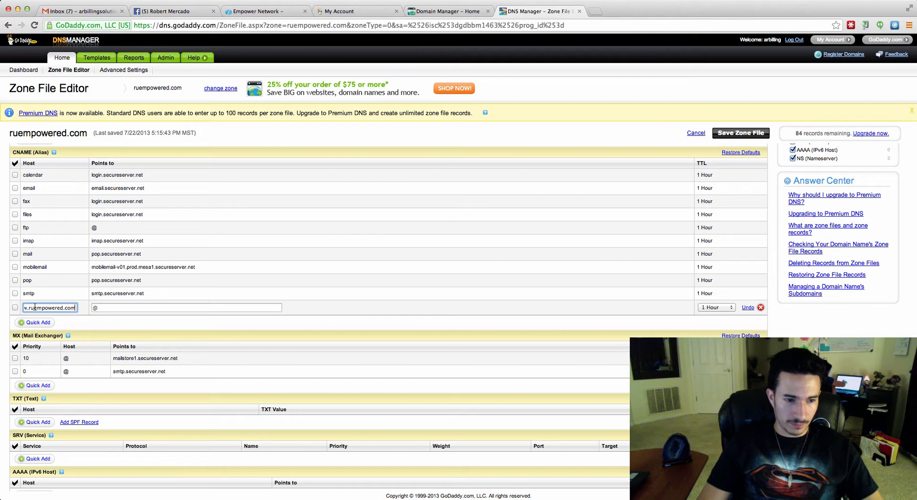
{"action": "left_click", "coordinate": [116, 307]}
{"action": "left_click", "coordinate": [255, 11]}
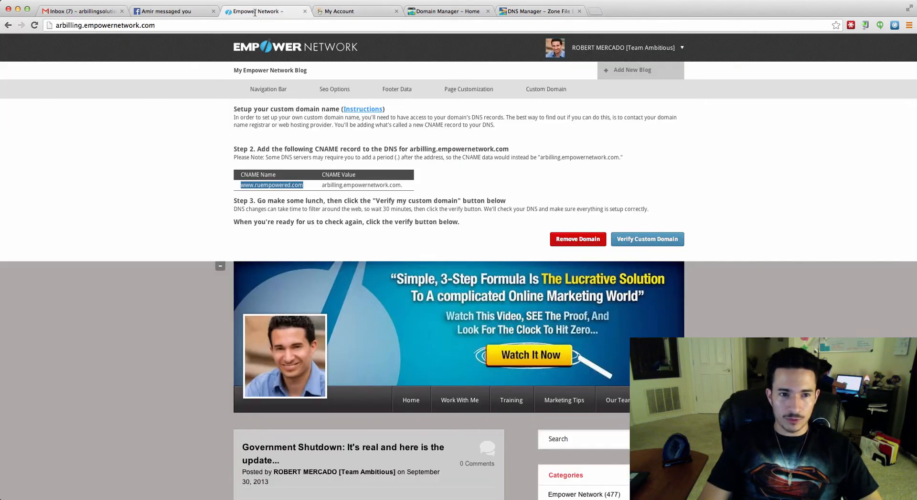
Copy arbilling.empowernetwork.com from the CNAME Value in Empower Network's Step 2 instructions.
{"action": "left_click_drag", "start_coordinate": [400, 184], "coordinate": [324, 187]}
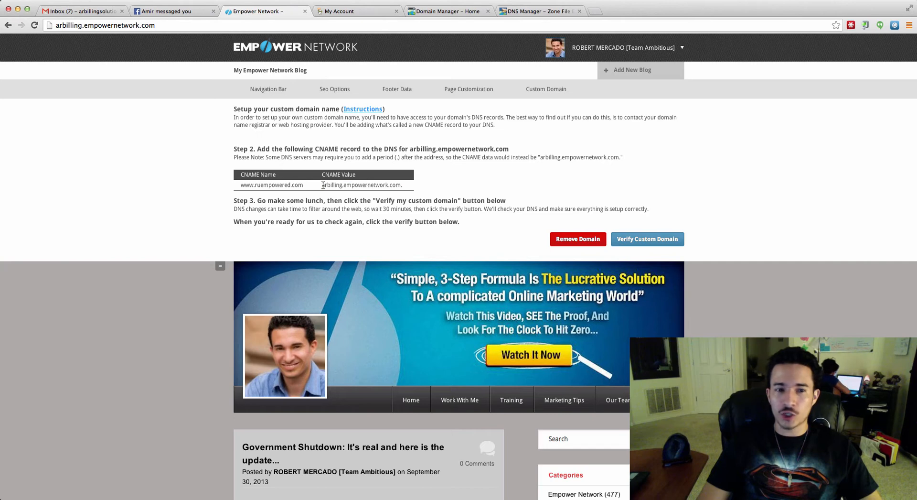
{"action": "left_click_drag", "start_coordinate": [322, 184], "coordinate": [399, 184]}
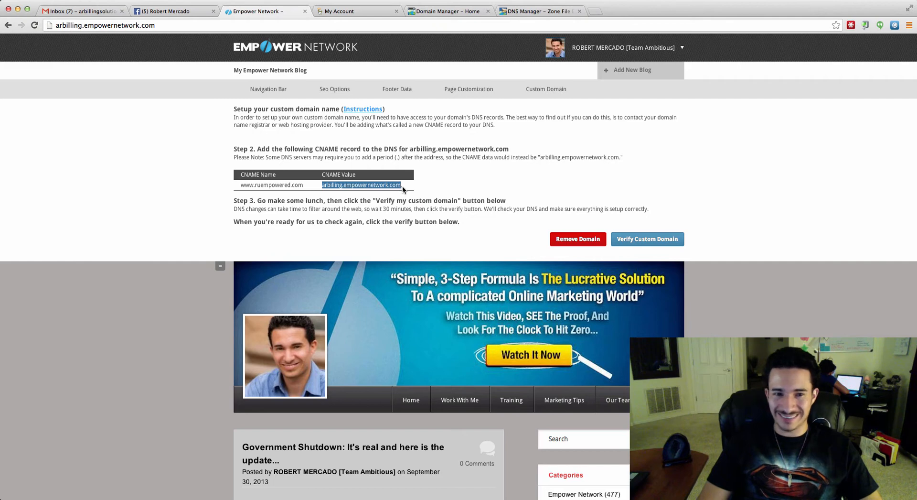
{"action": "right_click", "coordinate": [385, 187]}
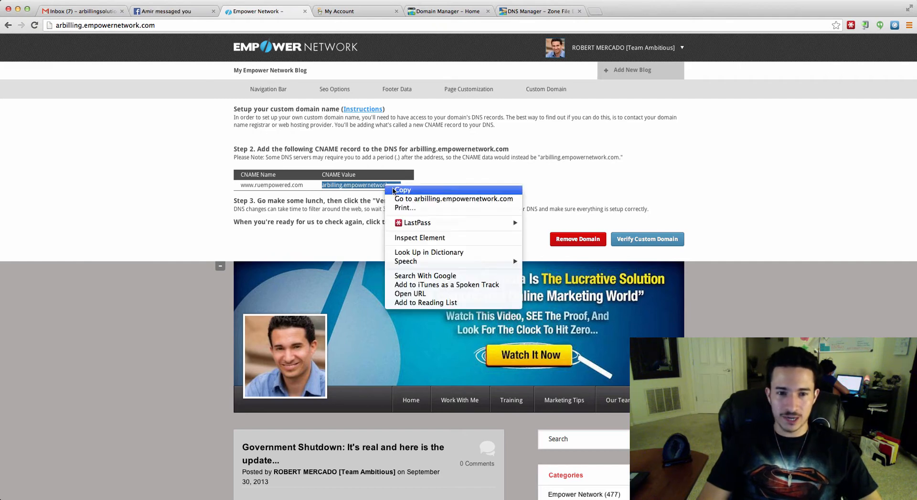
{"action": "left_click", "coordinate": [396, 190]}
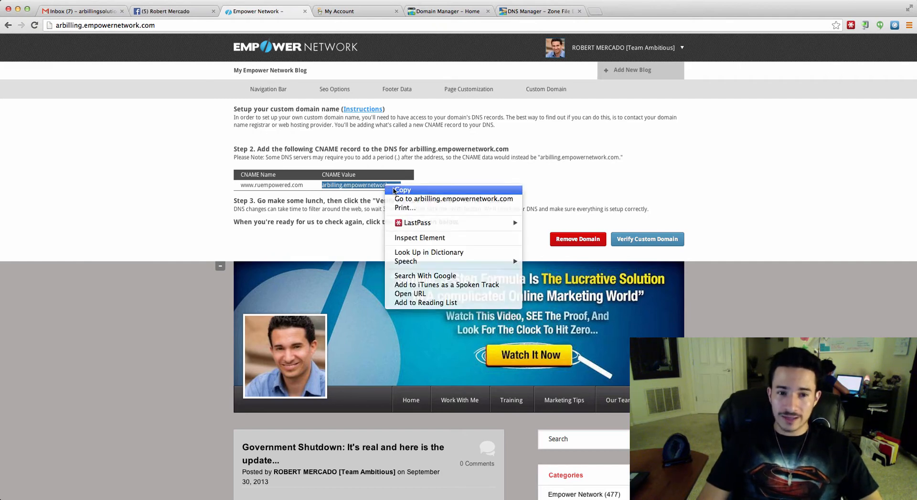
Replace the www CNAME target @ with arbilling.empowernetwork.com in GoDaddy.
{"action": "left_click", "coordinate": [529, 13]}
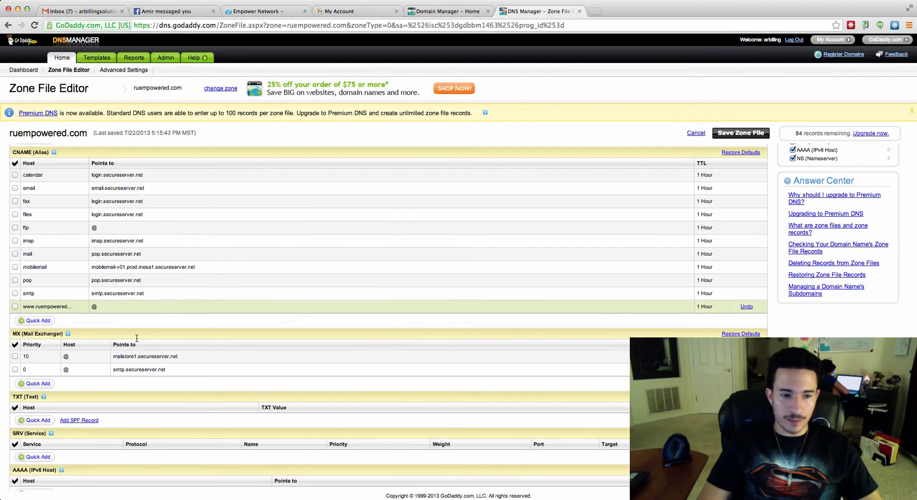
{"action": "left_click", "coordinate": [102, 308]}
{"action": "left_click_drag", "start_coordinate": [104, 308], "coordinate": [92, 307]}
{"action": "key", "text": "super+v"}
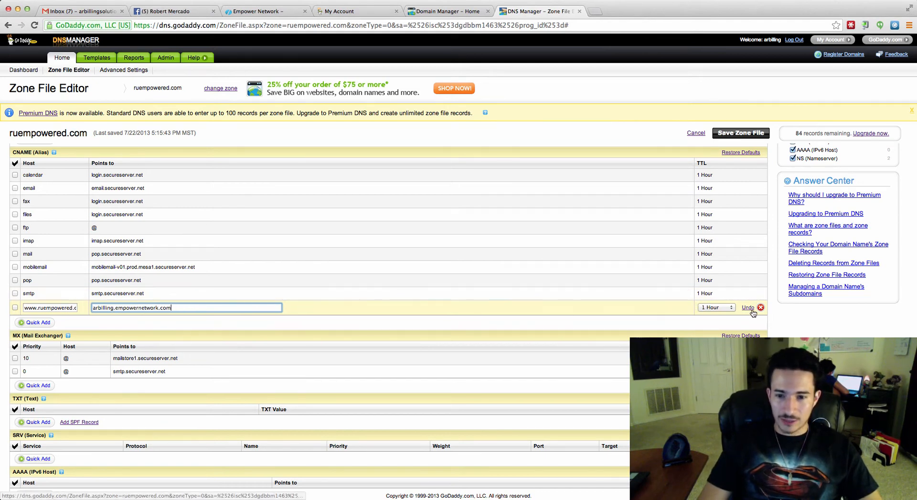
{"action": "key", "text": "shift+Tab"}
{"action": "left_click", "coordinate": [481, 326]}
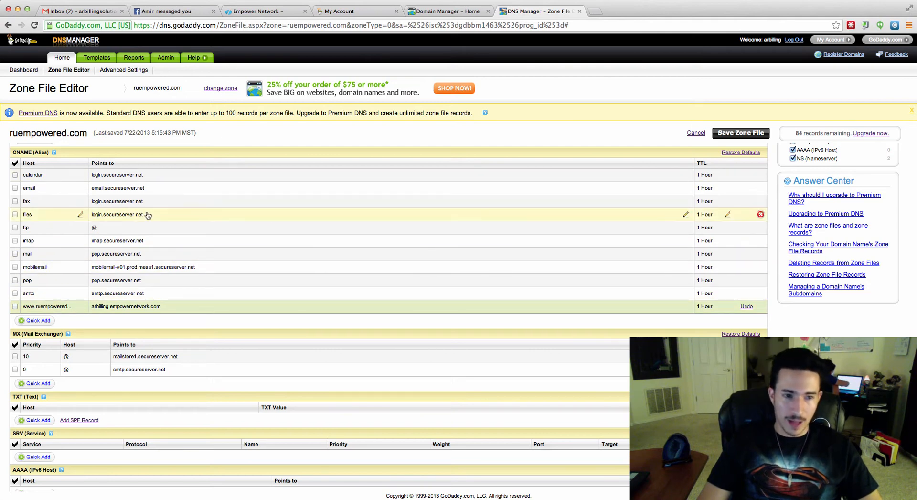
Save the ruempowered.com zone file and confirm the save.
{"action": "left_click", "coordinate": [748, 134]}
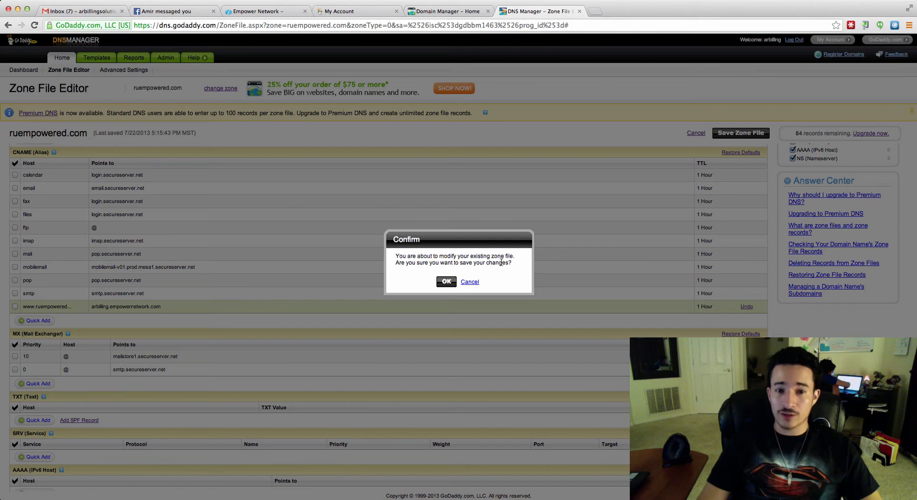
{"action": "left_click", "coordinate": [445, 282]}
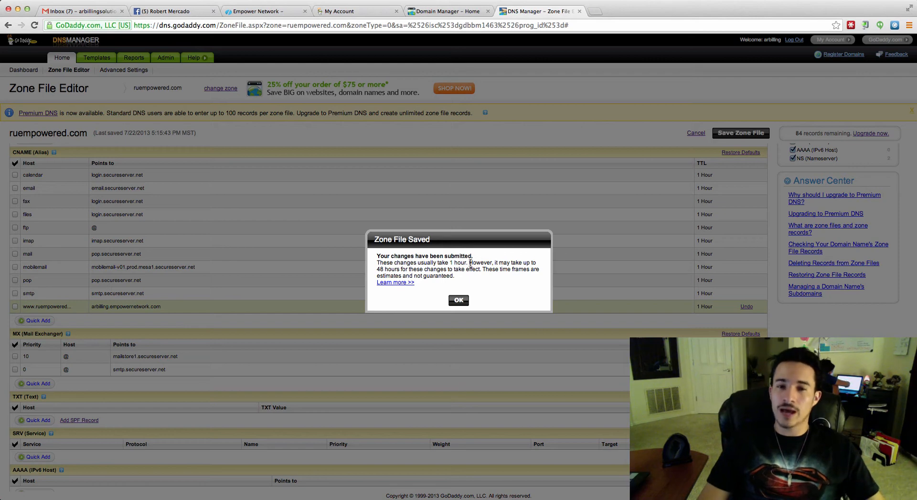
{"action": "left_click", "coordinate": [466, 297]}
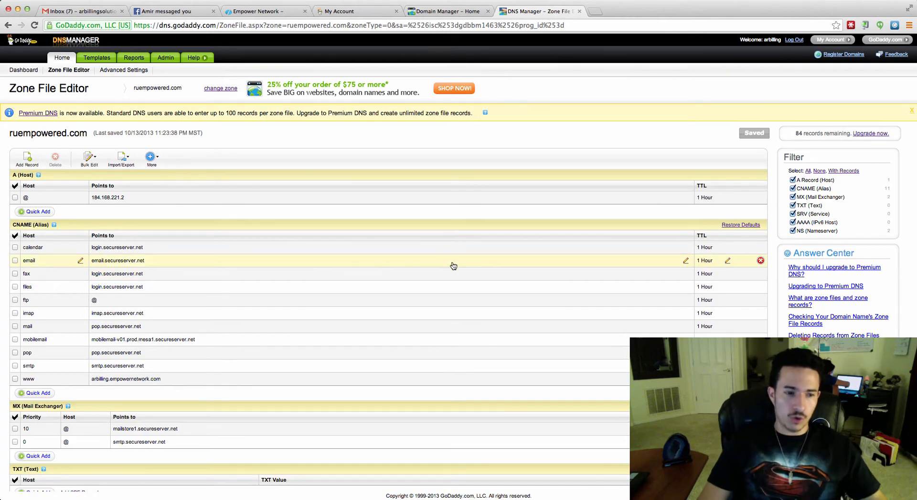
{"action": "left_click", "coordinate": [363, 11]}
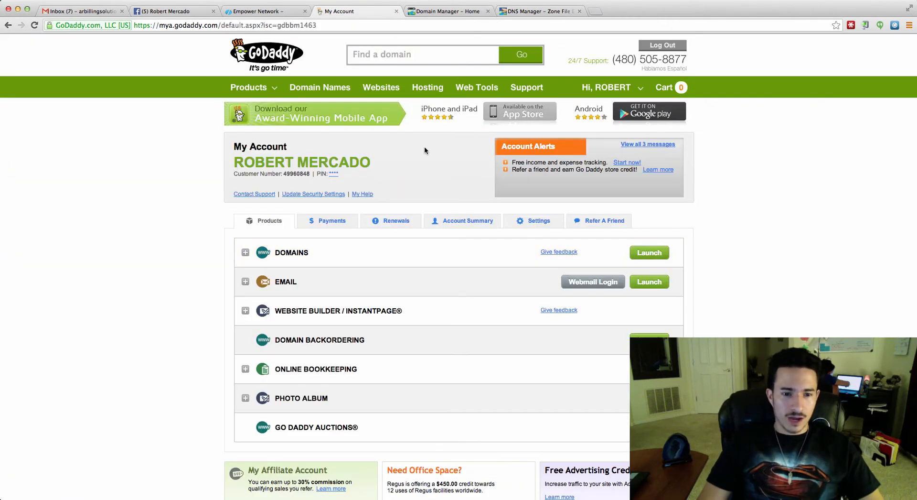
{"action": "left_click", "coordinate": [283, 14]}
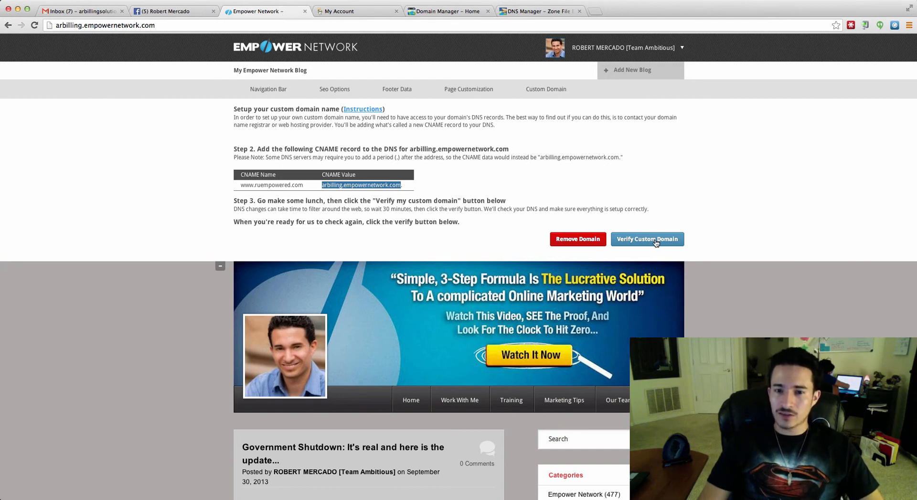
{"action": "left_click", "coordinate": [656, 241]}
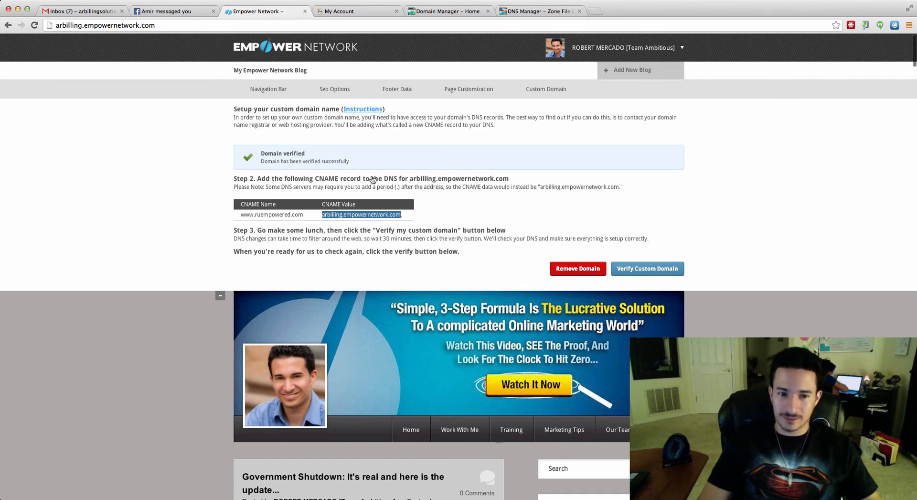
{"action": "left_click", "coordinate": [277, 216]}
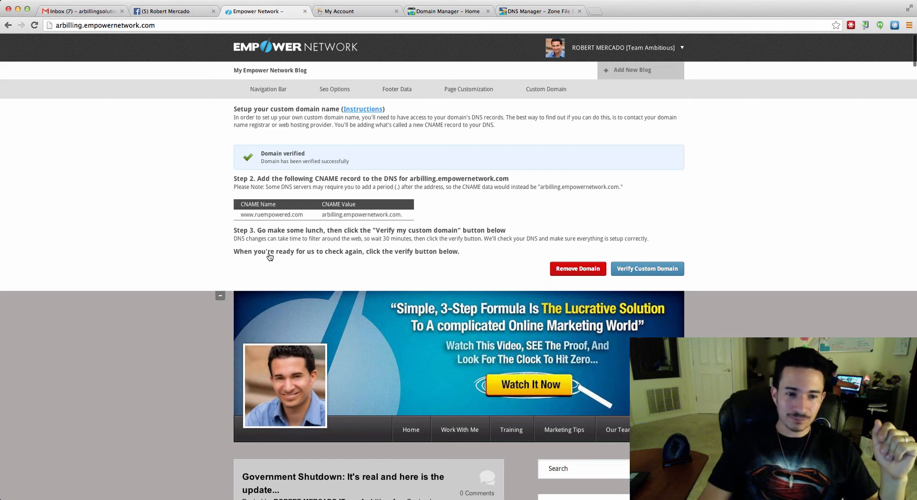
{"action": "scroll", "coordinate": [270, 257], "scroll_direction": "down", "scroll_amount": 1}
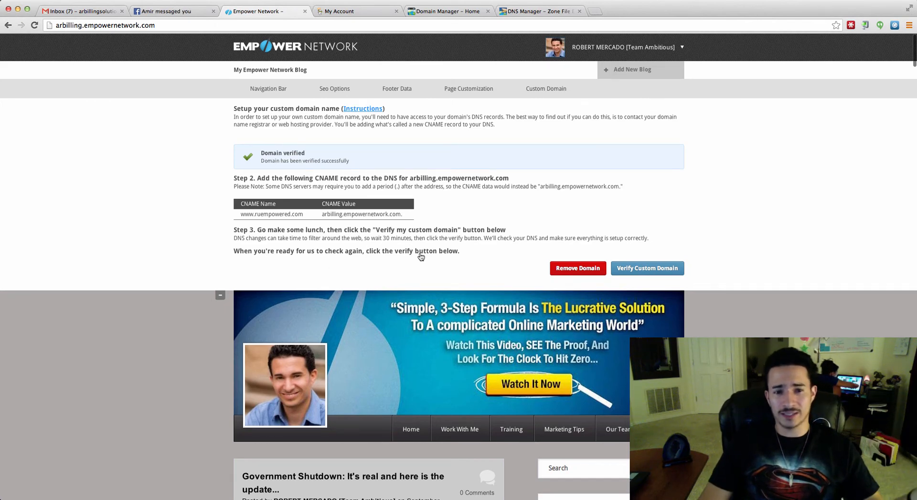
{"action": "left_click", "coordinate": [596, 12]}
{"action": "type", "text": "www.ru"}
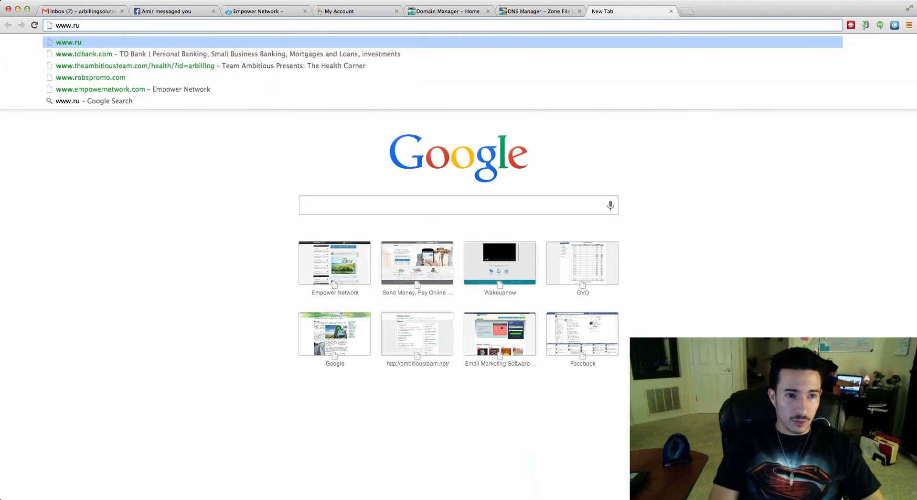
{"action": "type", "text": "empowered.com"}
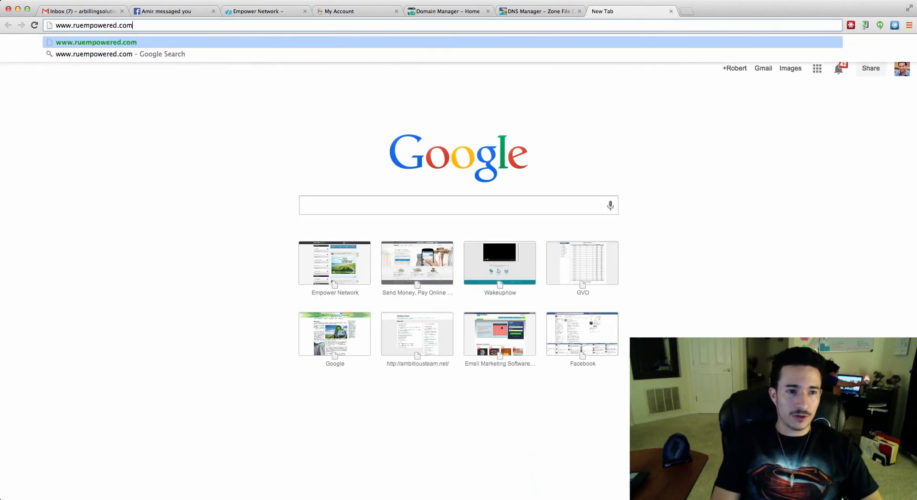
{"action": "key", "text": "Return"}
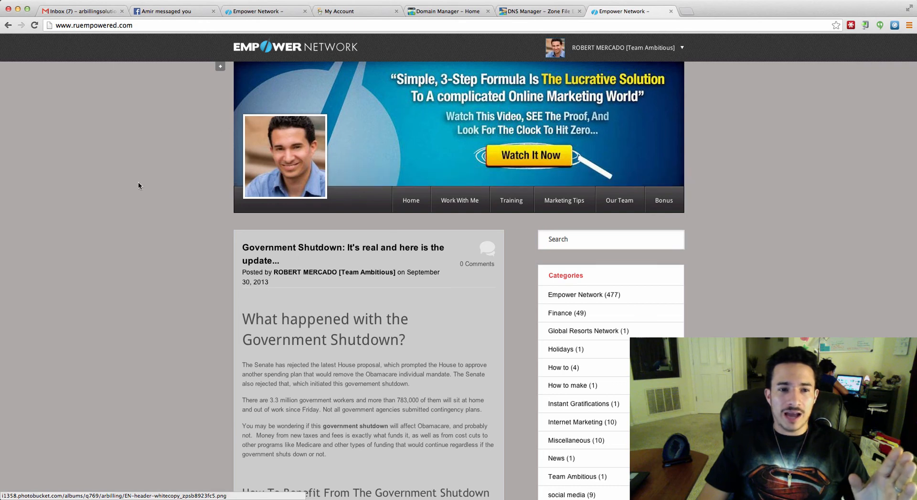
{"action": "scroll", "coordinate": [440, 294], "scroll_direction": "down", "scroll_amount": 5}
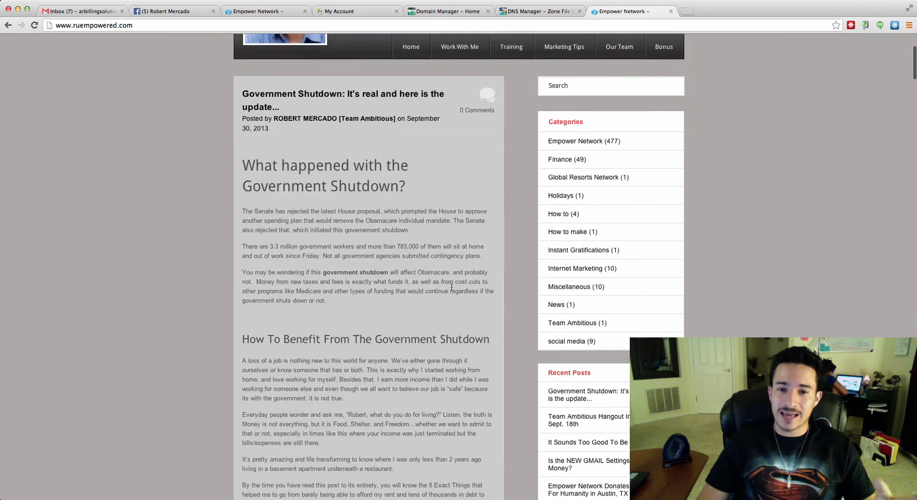
{"action": "scroll", "coordinate": [452, 286], "scroll_direction": "up", "scroll_amount": 5}
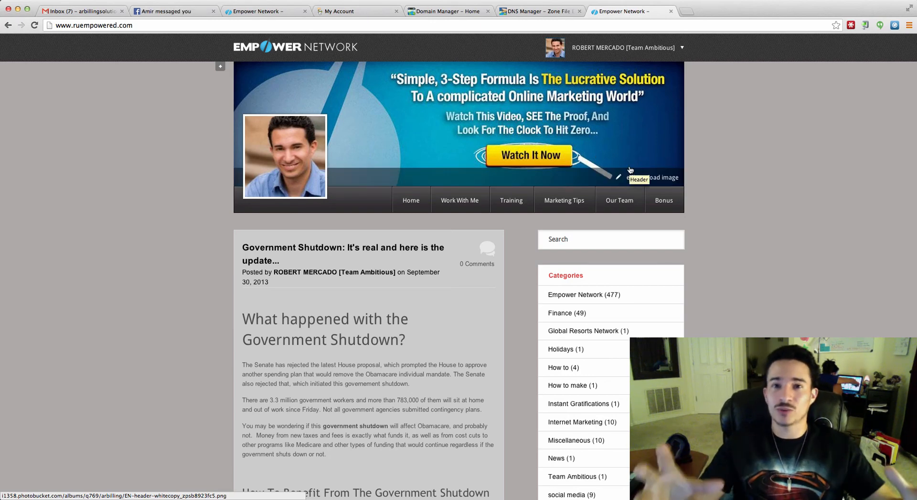
{"action": "scroll", "coordinate": [607, 242], "scroll_direction": "down", "scroll_amount": 10}
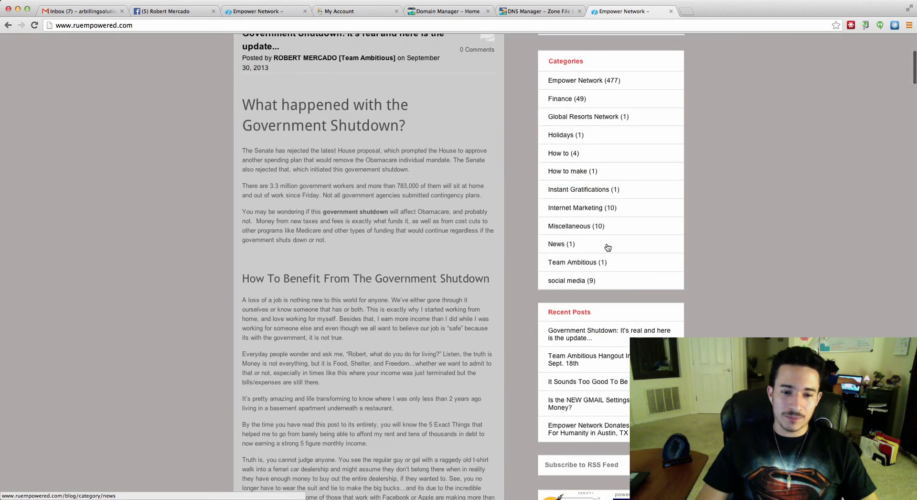
{"action": "scroll", "coordinate": [713, 239], "scroll_direction": "down", "scroll_amount": 4}
{"action": "scroll", "coordinate": [650, 228], "scroll_direction": "up", "scroll_amount": 14}
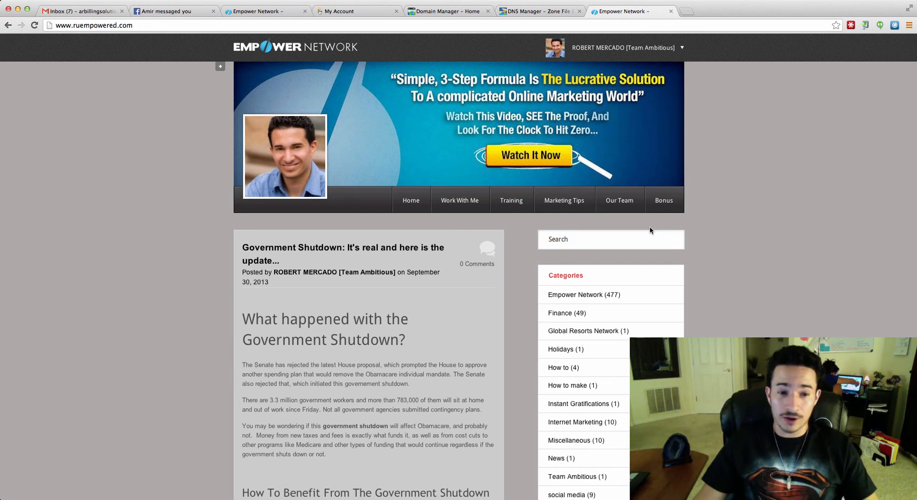
{"action": "mouse_move", "coordinate": [626, 122]}
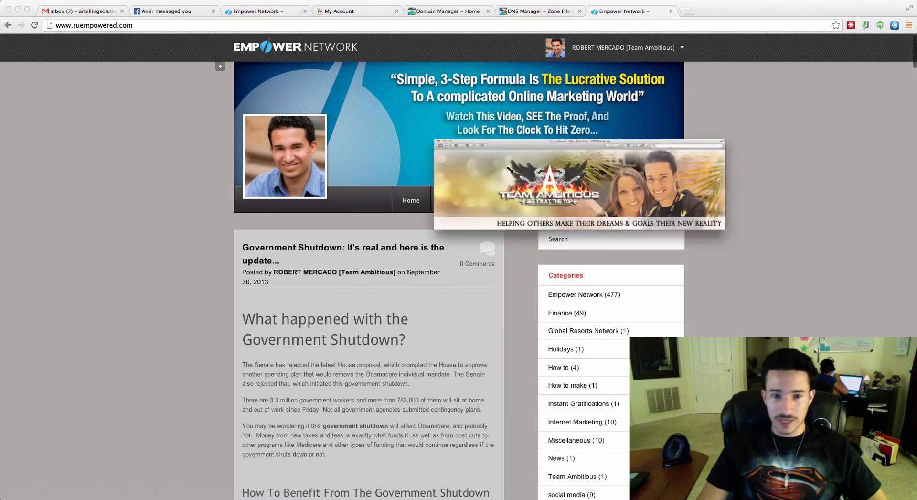
{"action": "left_click_drag", "start_coordinate": [211, 4], "coordinate": [440, 175]}
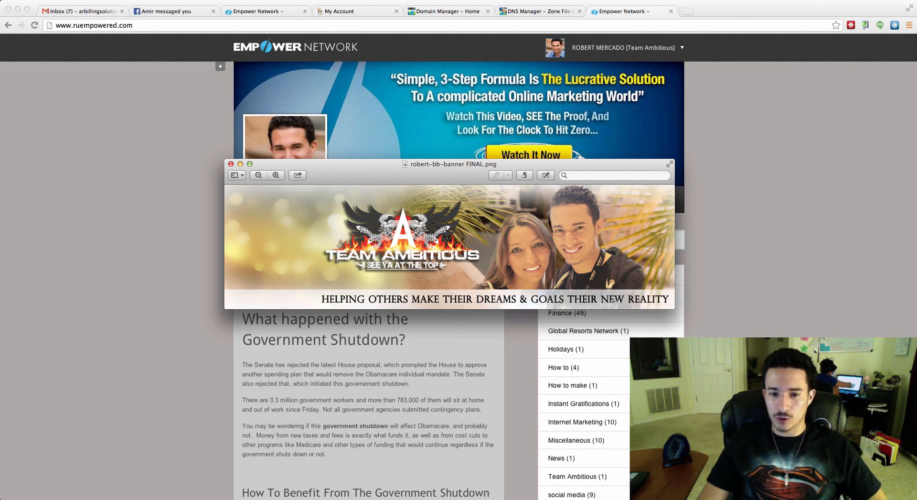
{"action": "left_click", "coordinate": [231, 164]}
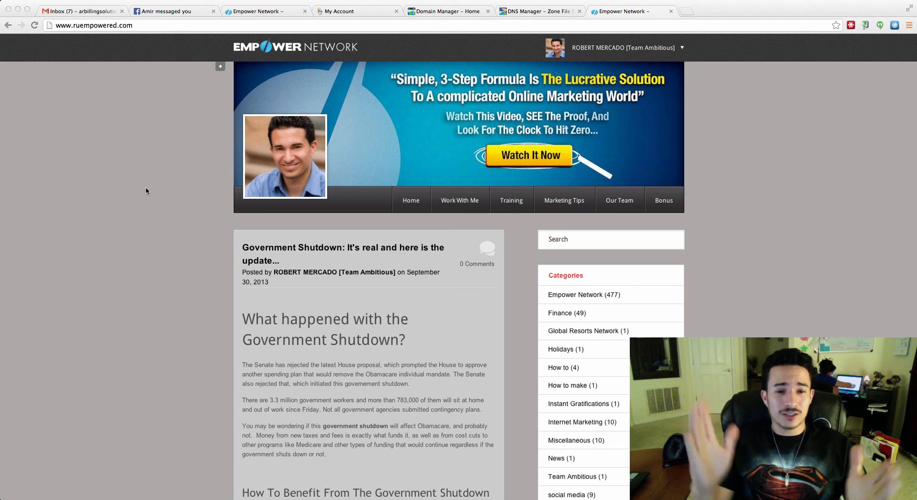